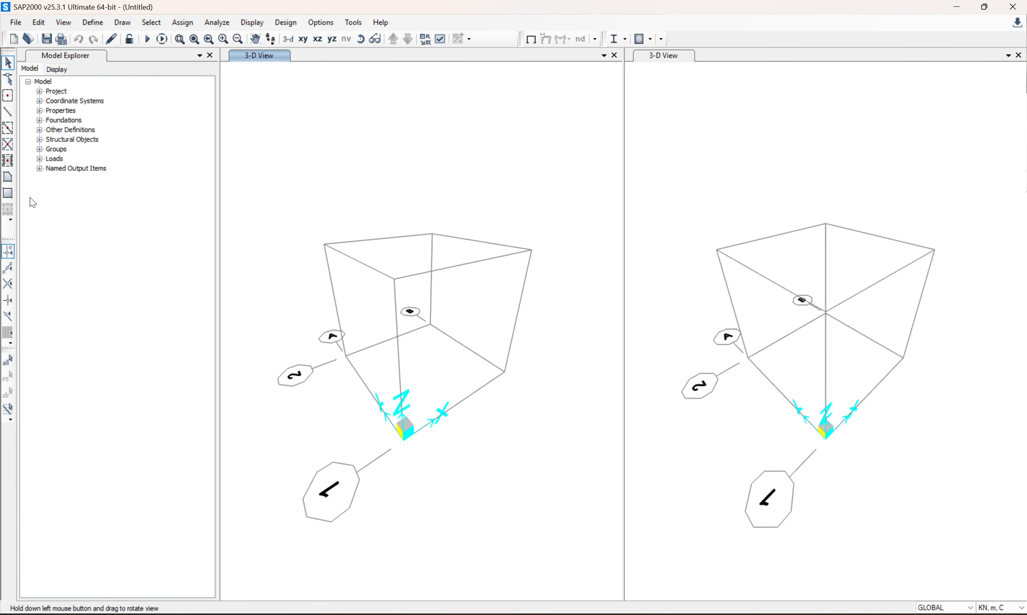
Step: Draw a four-sided area with section ASEC1 over the vertical X-Z face of the grid cube at Y=0, snapping to its corners
{"action": "left_click", "coordinate": [8, 177]}
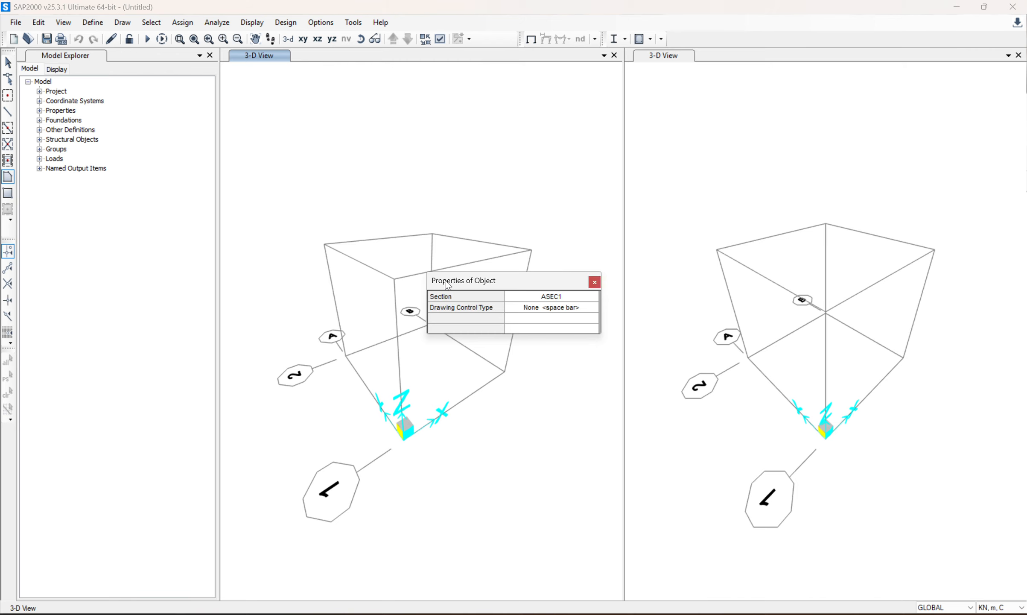
{"action": "left_click_drag", "start_coordinate": [446, 281], "coordinate": [770, 176]}
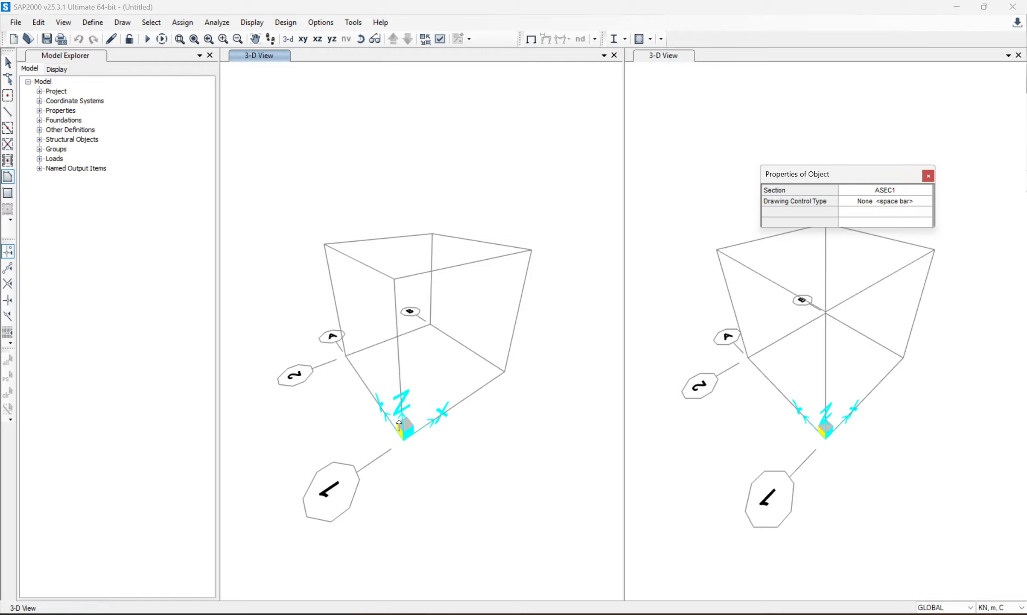
{"action": "left_click", "coordinate": [394, 279]}
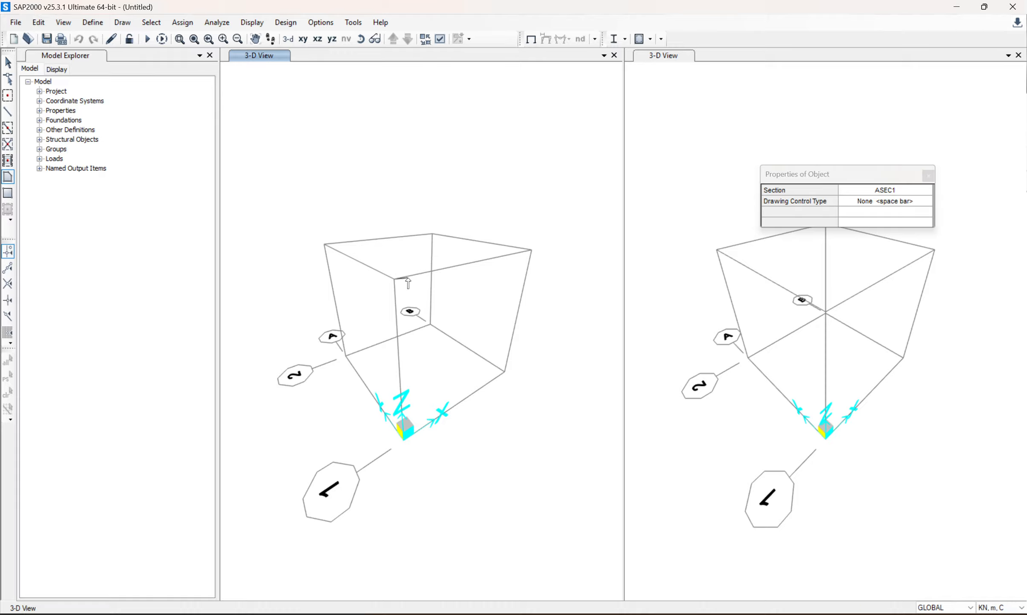
{"action": "left_click", "coordinate": [531, 251]}
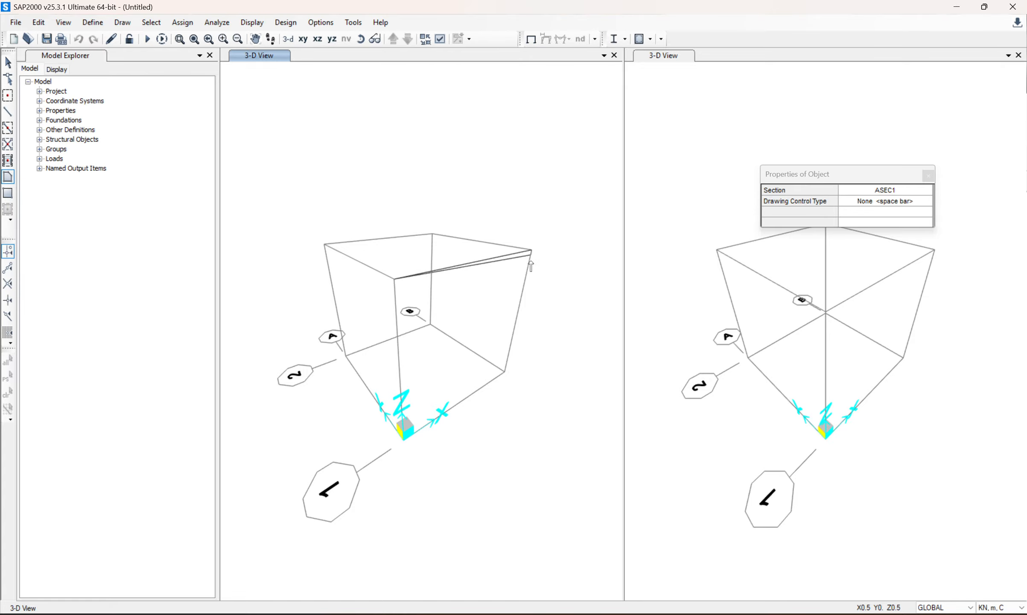
{"action": "left_click", "coordinate": [505, 372]}
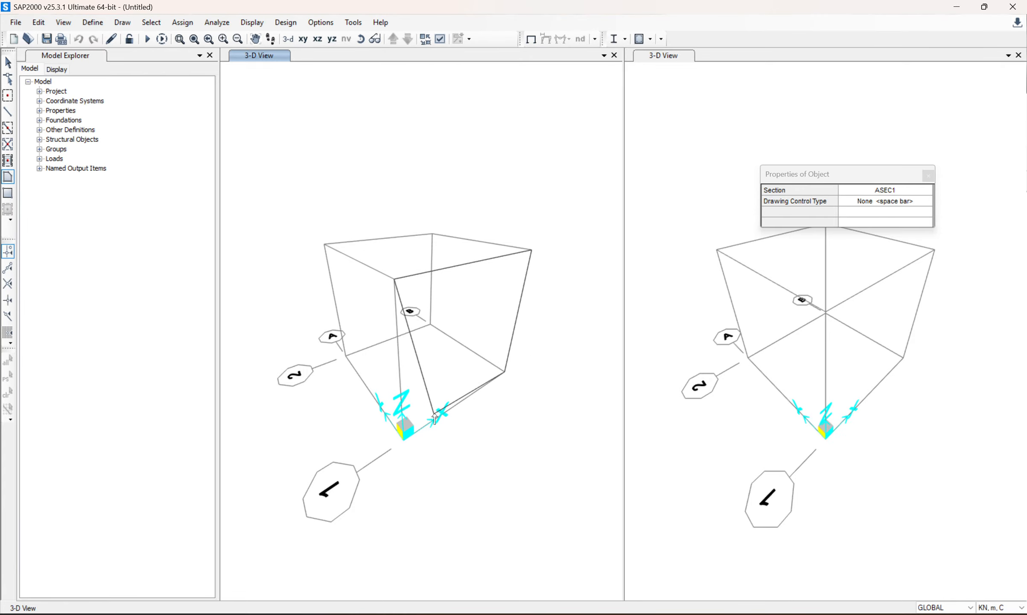
{"action": "left_click", "coordinate": [403, 440]}
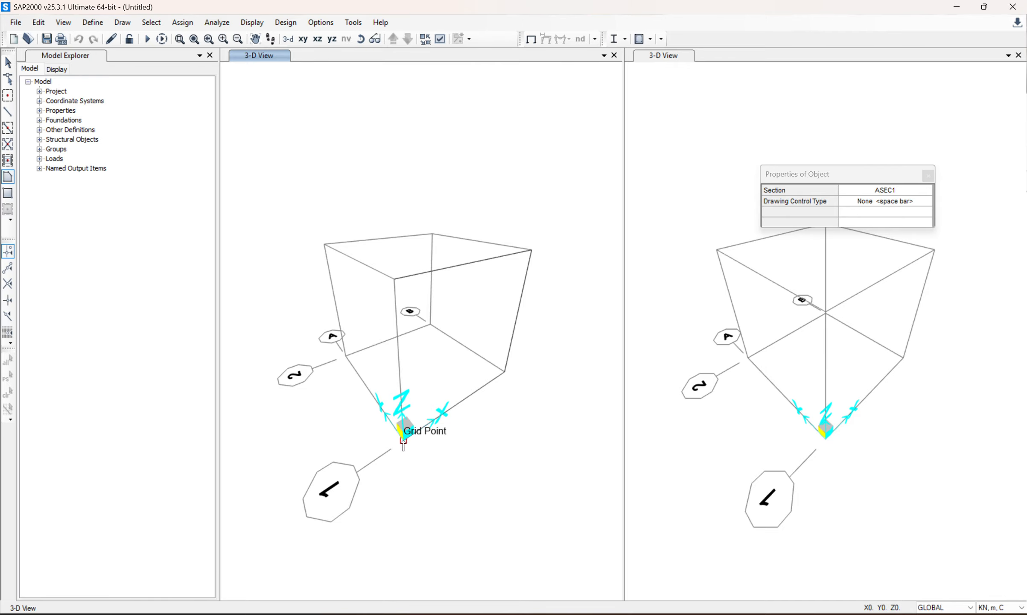
{"action": "key", "text": "Return"}
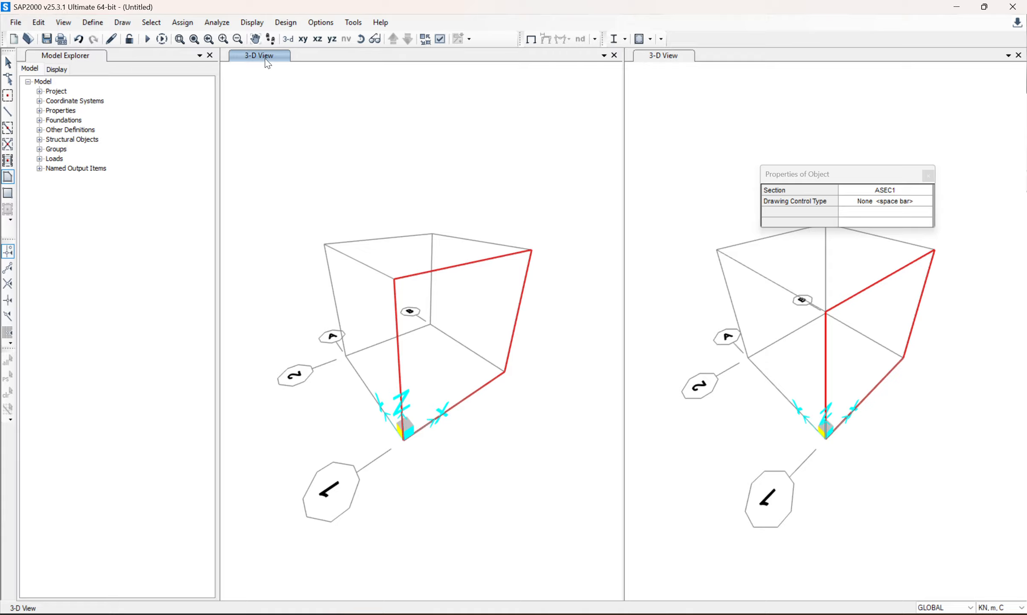
Step: Draw a four-sided ASEC1 area over the horizontal base of the grid cube at Z=0, snapping to its corners
{"action": "left_click", "coordinate": [360, 40]}
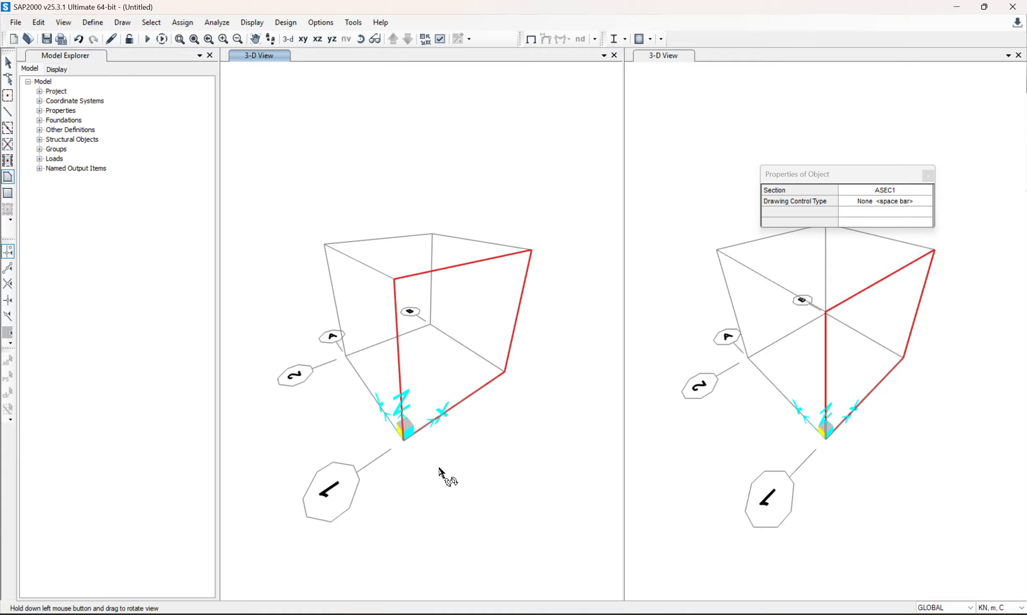
{"action": "left_click_drag", "start_coordinate": [438, 475], "coordinate": [488, 467]}
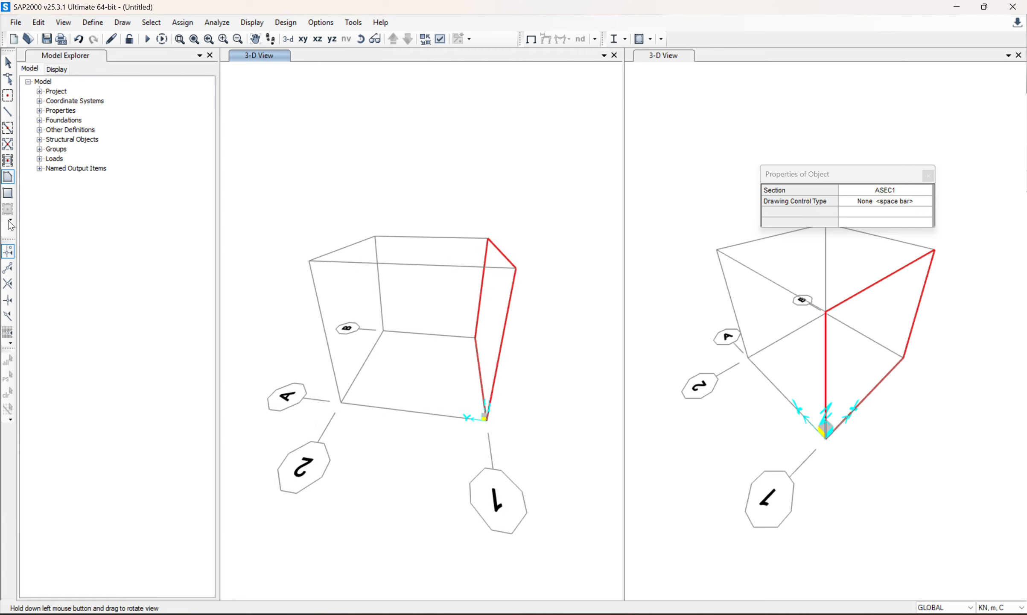
{"action": "left_click", "coordinate": [7, 193]}
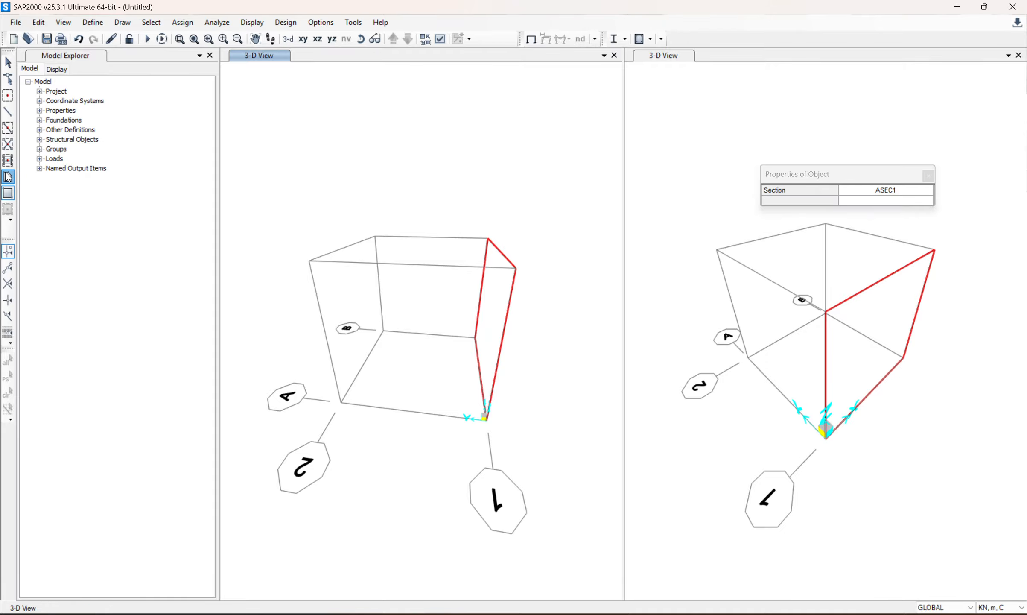
{"action": "left_click", "coordinate": [8, 177]}
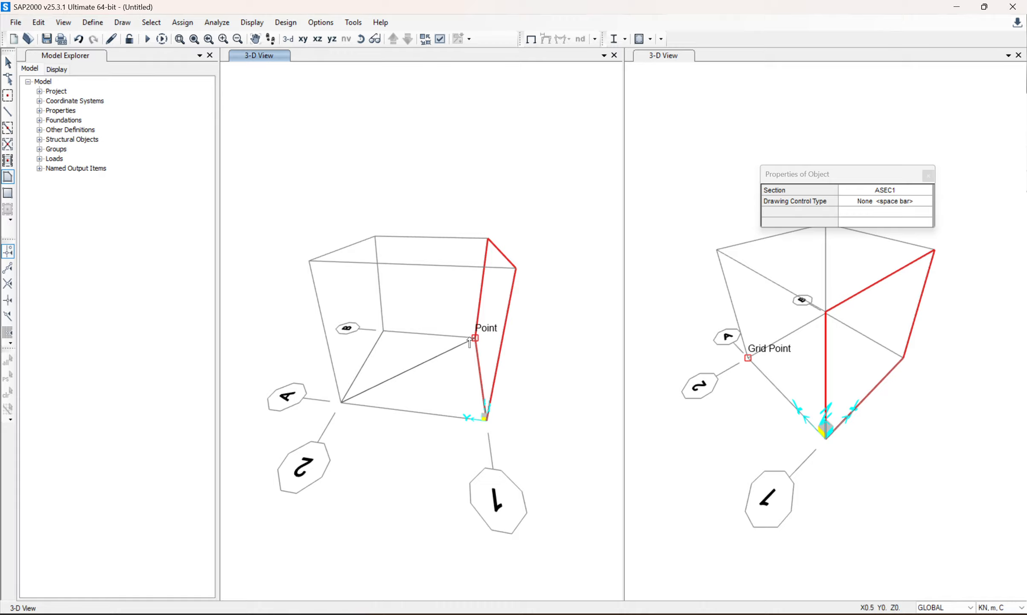
{"action": "double_click", "coordinate": [476, 419]}
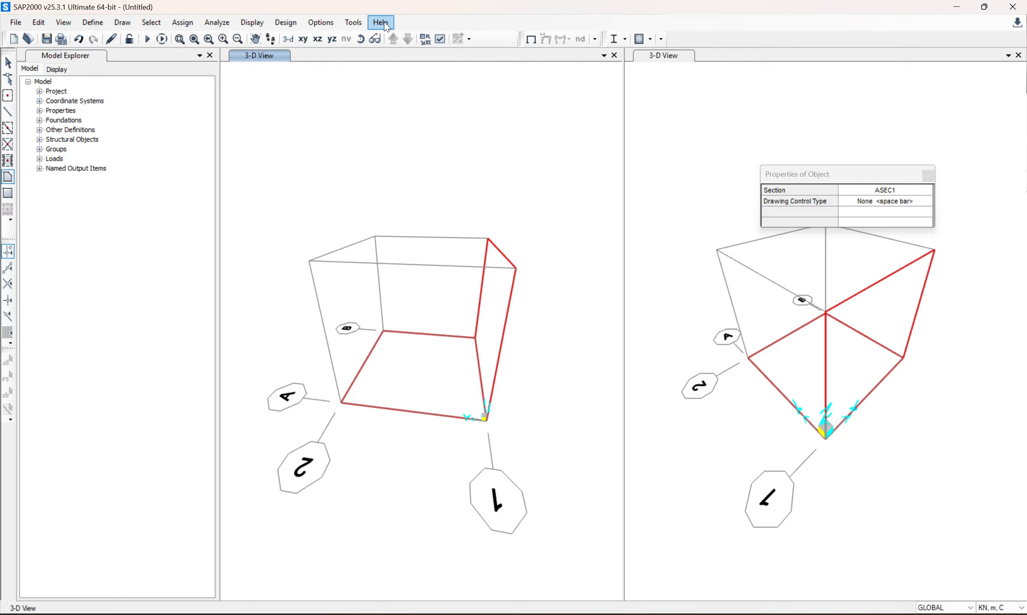
Step: Examine the vertical and base areas from several angles to see how they meet along the shared edge
{"action": "left_click", "coordinate": [364, 41]}
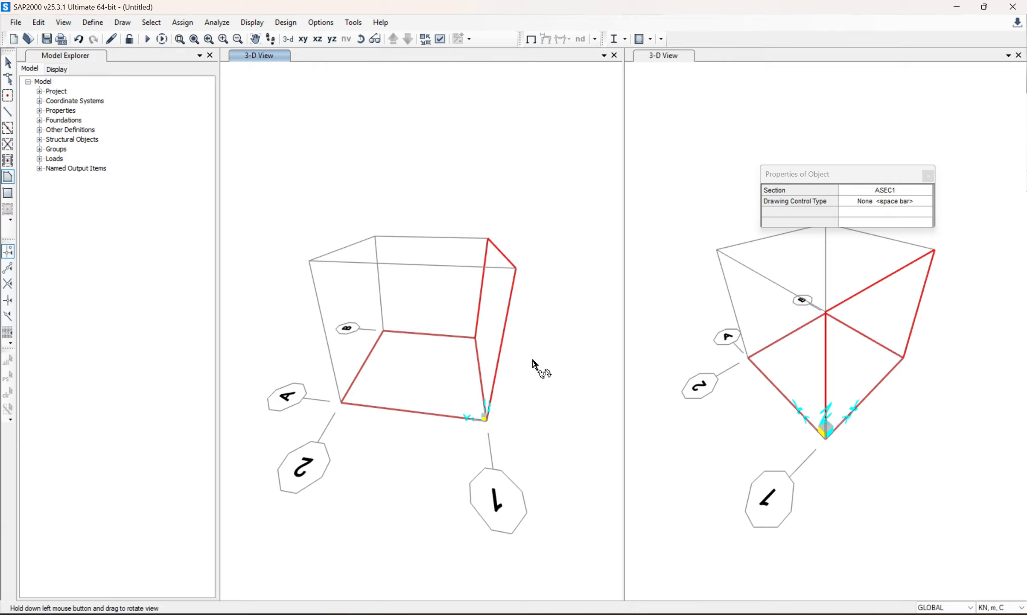
{"action": "left_click_drag", "start_coordinate": [529, 382], "coordinate": [480, 382]}
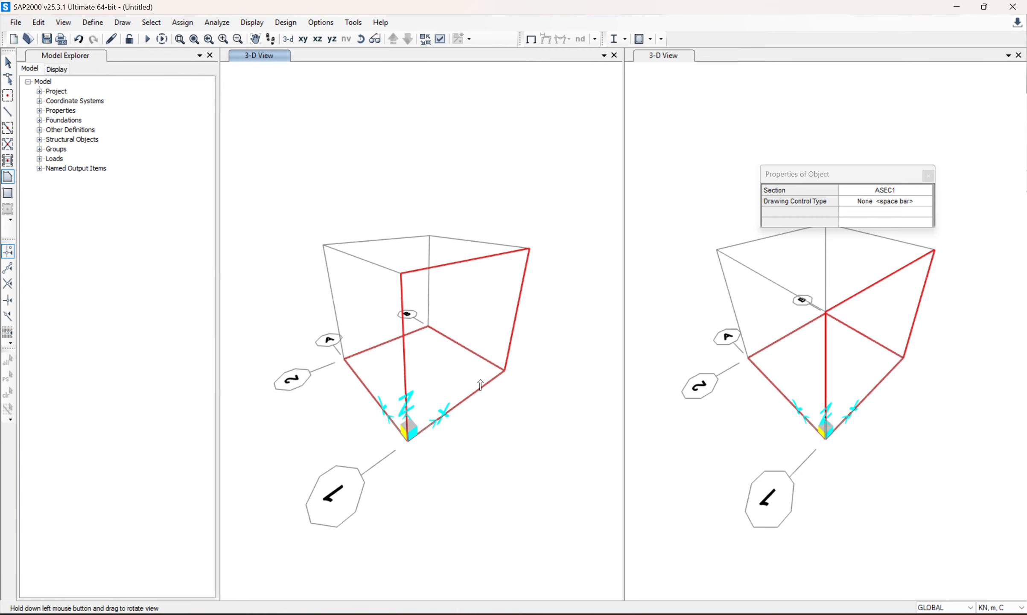
{"action": "scroll", "coordinate": [480, 384], "scroll_direction": "down", "scroll_amount": 6}
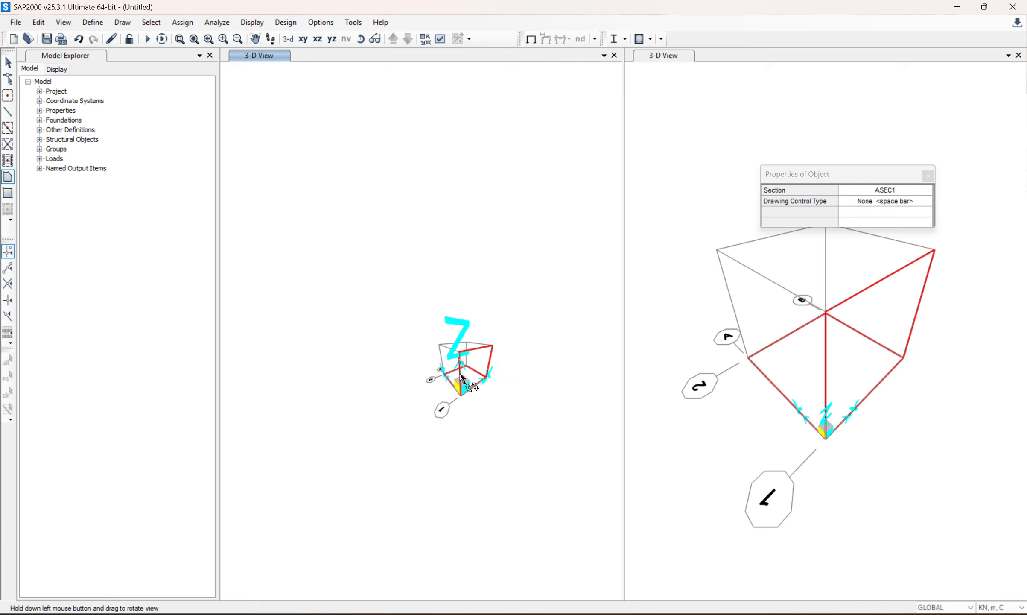
{"action": "left_click_drag", "start_coordinate": [461, 377], "coordinate": [493, 398]}
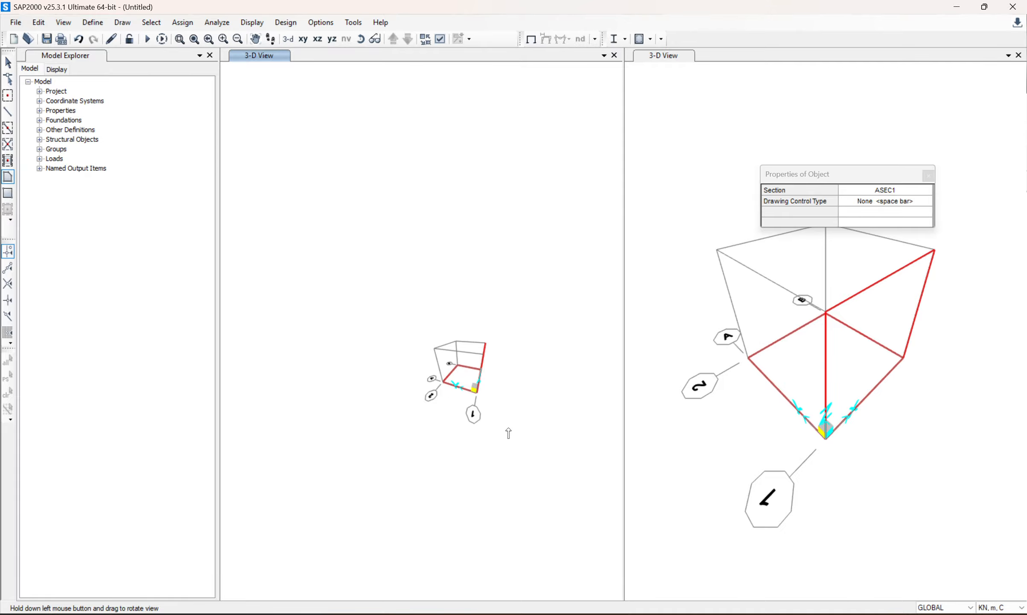
{"action": "left_click", "coordinate": [360, 39]}
{"action": "left_click_drag", "start_coordinate": [510, 385], "coordinate": [474, 350]}
{"action": "scroll", "coordinate": [481, 364], "scroll_direction": "up", "scroll_amount": 4}
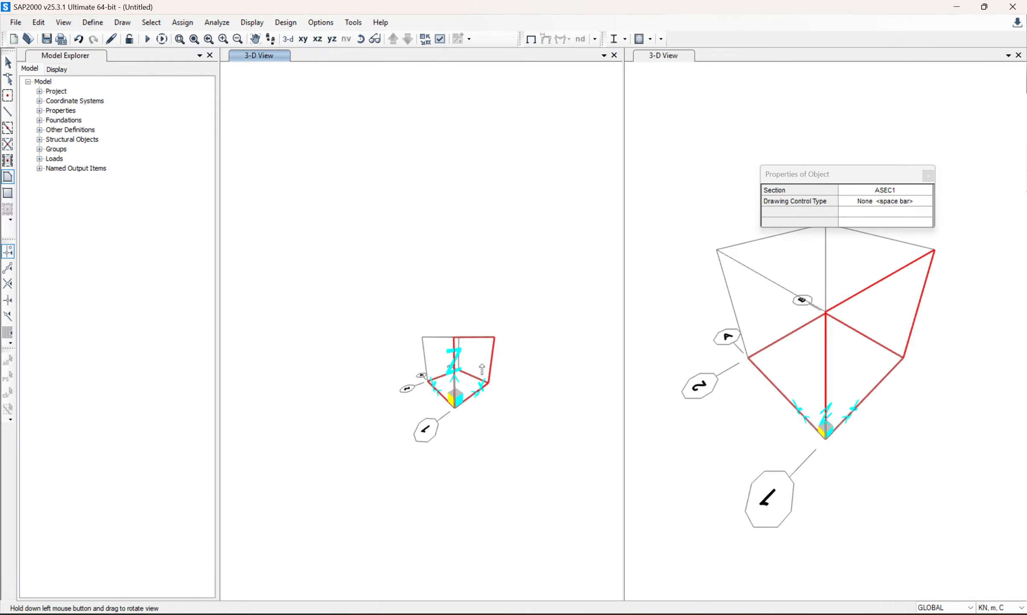
{"action": "scroll", "coordinate": [481, 369], "scroll_direction": "up", "scroll_amount": 2}
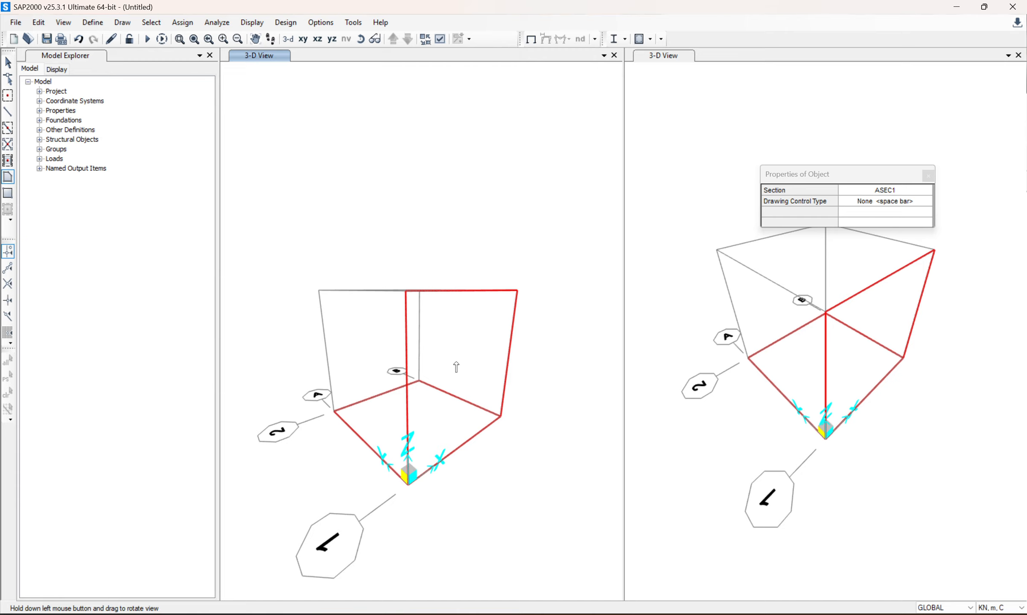
Step: Replicate the vertical area linearly upward with dz 0.5 and a number of 9
{"action": "key", "text": "Escape"}
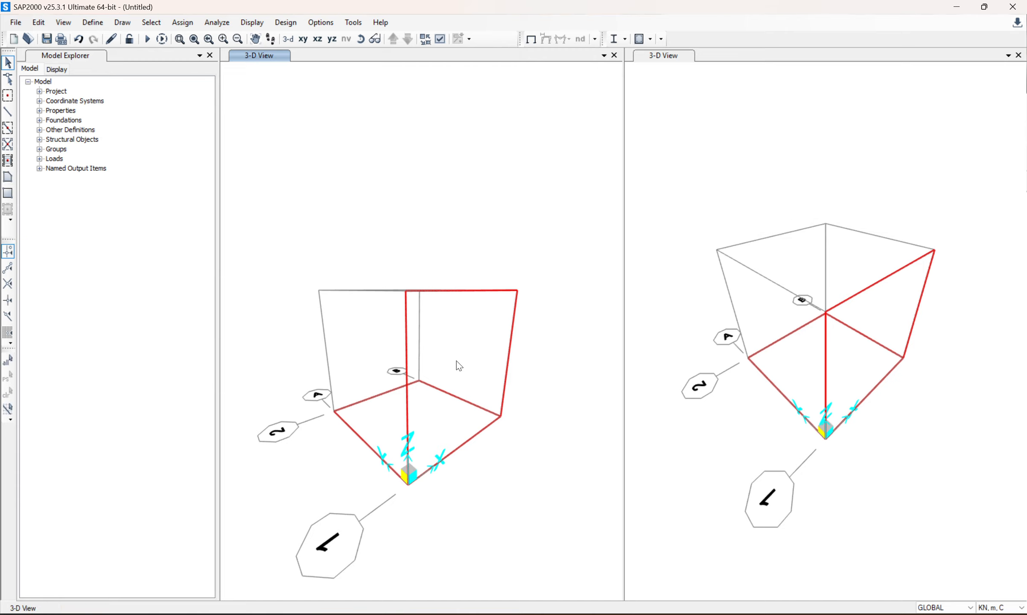
{"action": "left_click", "coordinate": [455, 358]}
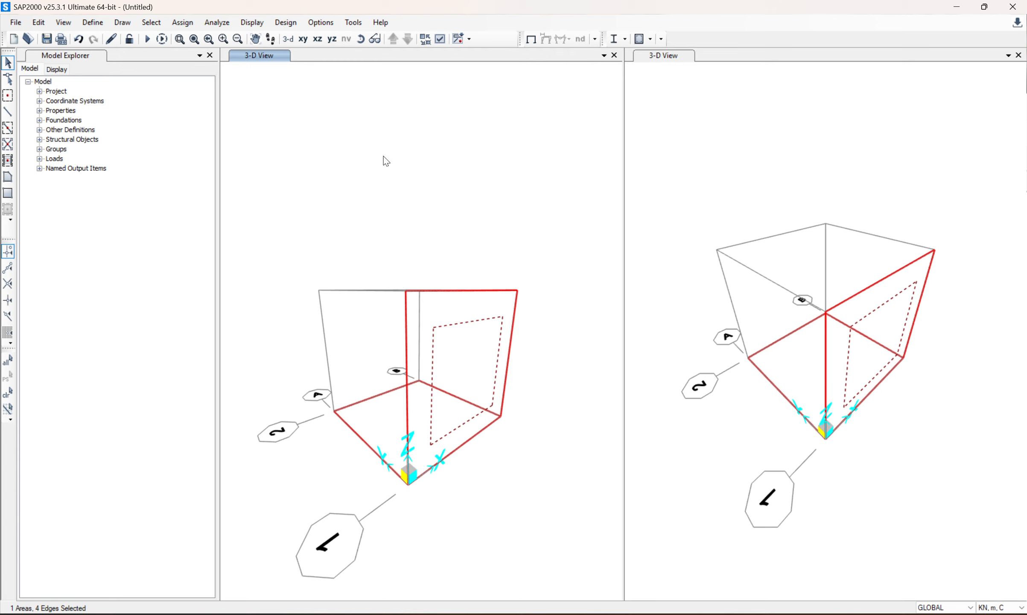
{"action": "left_click", "coordinate": [42, 24]}
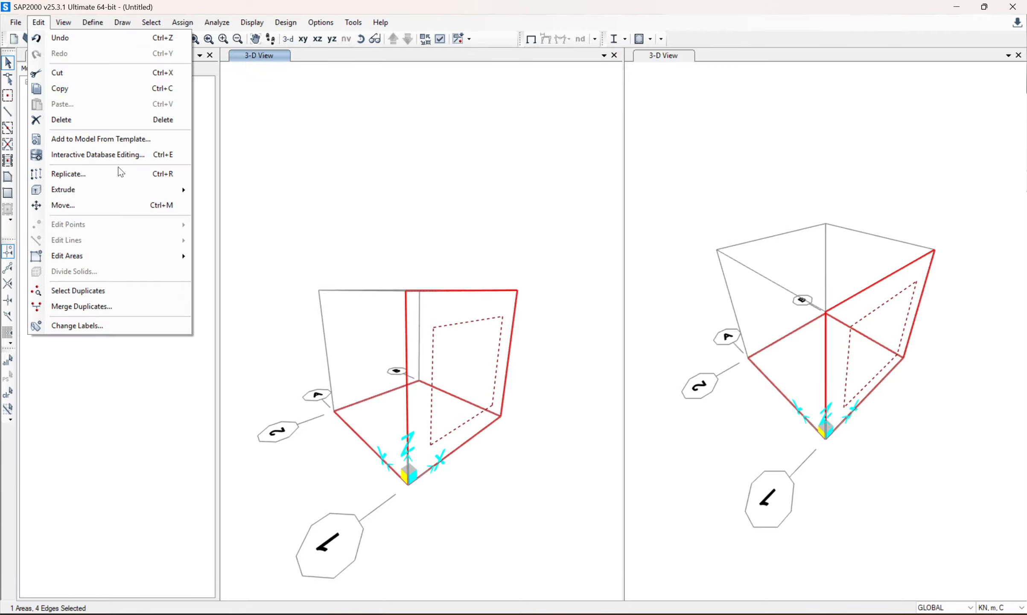
{"action": "left_click", "coordinate": [69, 174]}
{"action": "left_click_drag", "start_coordinate": [473, 194], "coordinate": [694, 186]}
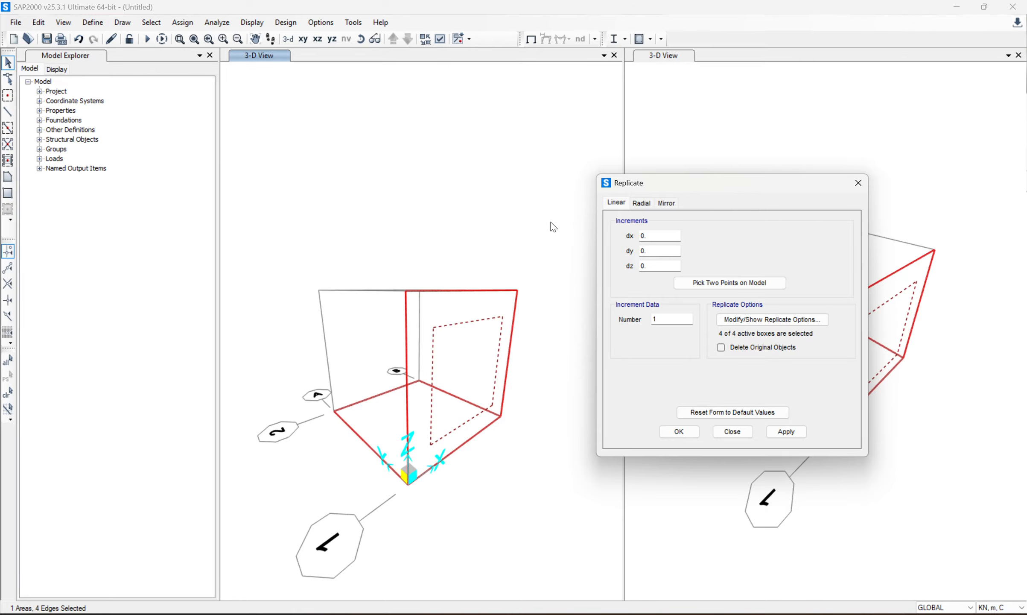
{"action": "left_click", "coordinate": [656, 266]}
{"action": "type", "text": "5"}
{"action": "double_click", "coordinate": [670, 320]}
{"action": "type", "text": "9"}
{"action": "left_click", "coordinate": [679, 432]}
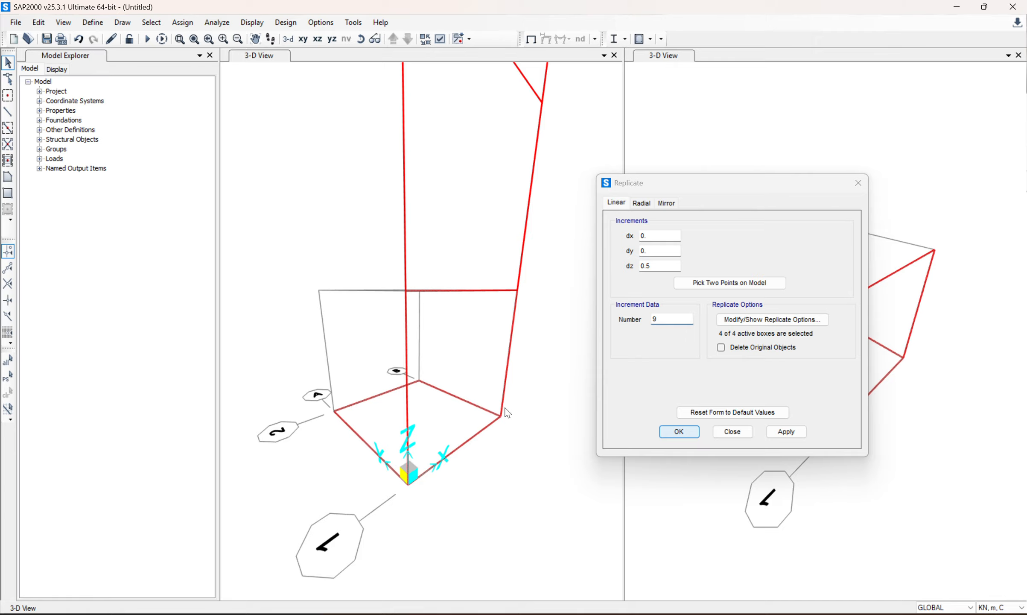
Step: Restore the default 3-D view so the whole vertical strip of panels can be checked
{"action": "scroll", "coordinate": [507, 414], "scroll_direction": "down", "scroll_amount": 5}
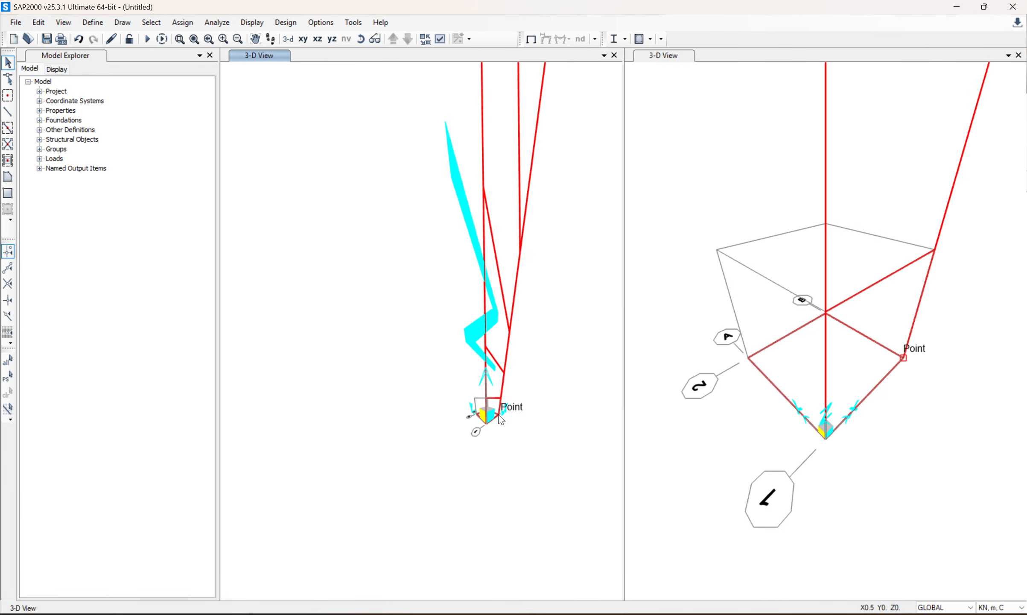
{"action": "scroll", "coordinate": [498, 415], "scroll_direction": "down", "scroll_amount": 1}
{"action": "scroll", "coordinate": [499, 414], "scroll_direction": "up", "scroll_amount": 4}
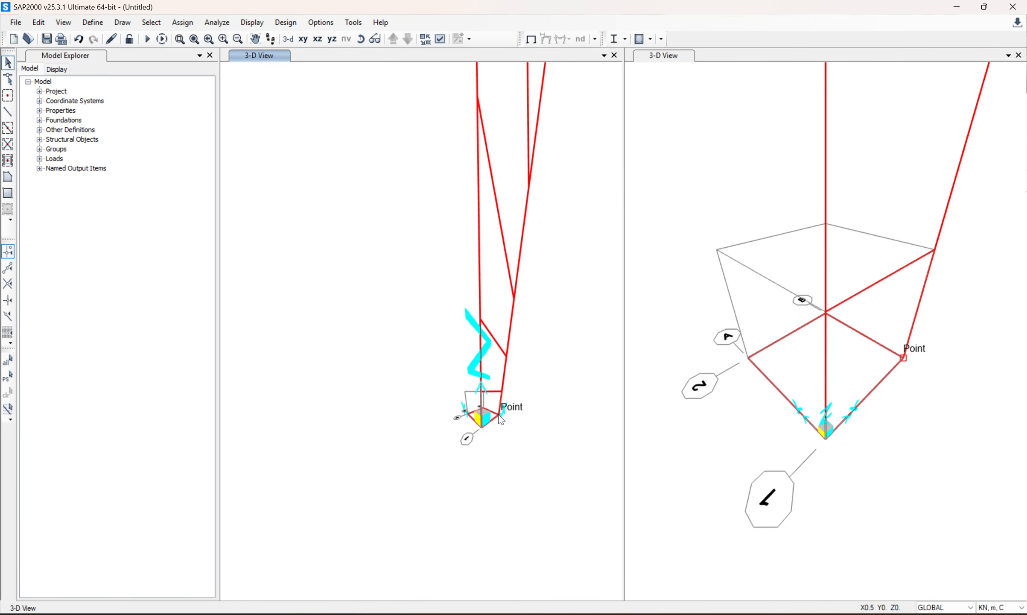
{"action": "left_click", "coordinate": [291, 41]}
{"action": "left_click", "coordinate": [300, 39]}
{"action": "left_click", "coordinate": [287, 43]}
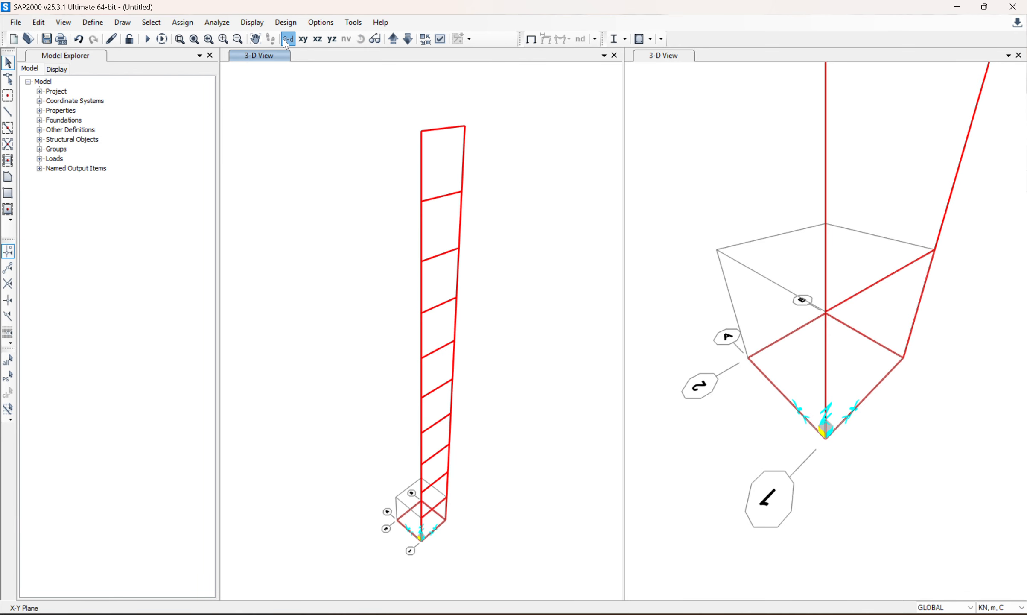
Step: Replicate the base area linearly along Y with dy 0.5, dz 0 and a number of 11
{"action": "left_click", "coordinate": [409, 521]}
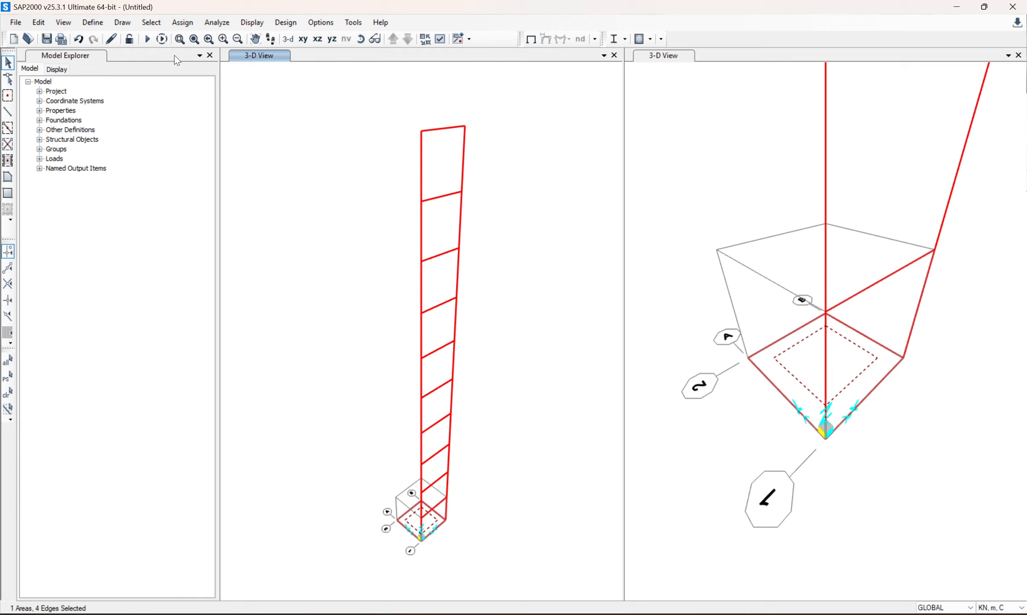
{"action": "left_click", "coordinate": [39, 22]}
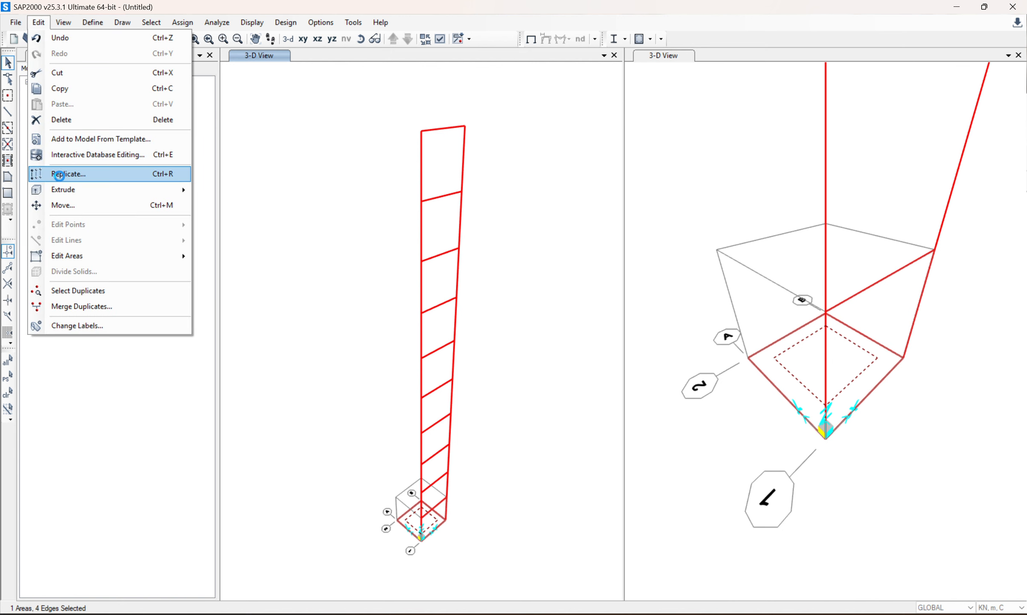
{"action": "left_click", "coordinate": [61, 174]}
{"action": "left_click", "coordinate": [435, 254]}
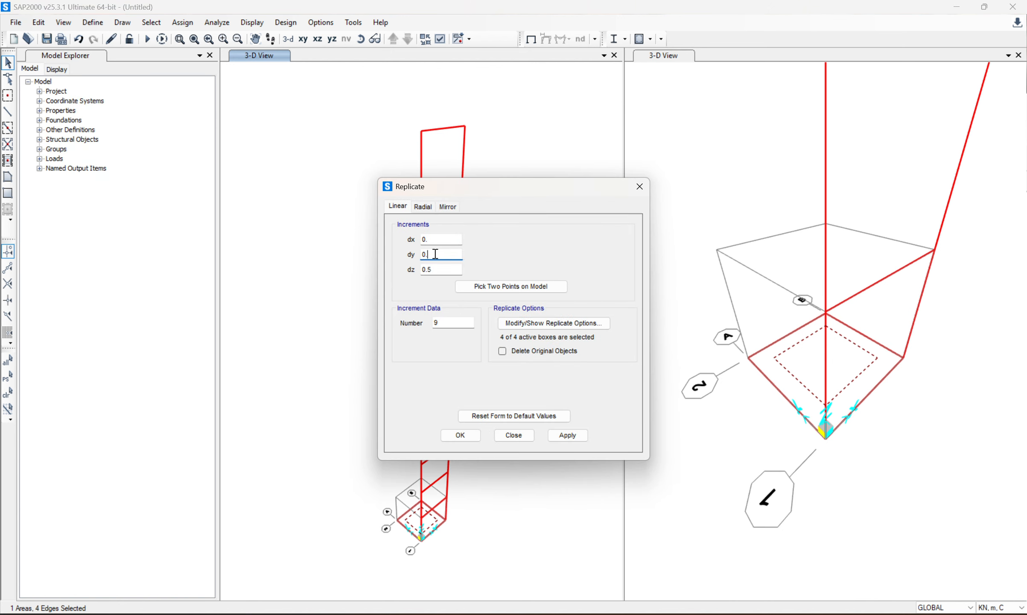
{"action": "type", "text": "5"}
{"action": "key", "text": "Tab"}
{"action": "type", "text": "0"}
{"action": "left_click", "coordinate": [453, 323]}
{"action": "left_click_drag", "start_coordinate": [453, 324], "coordinate": [432, 324]}
{"action": "type", "text": "11"}
{"action": "left_click", "coordinate": [460, 435]}
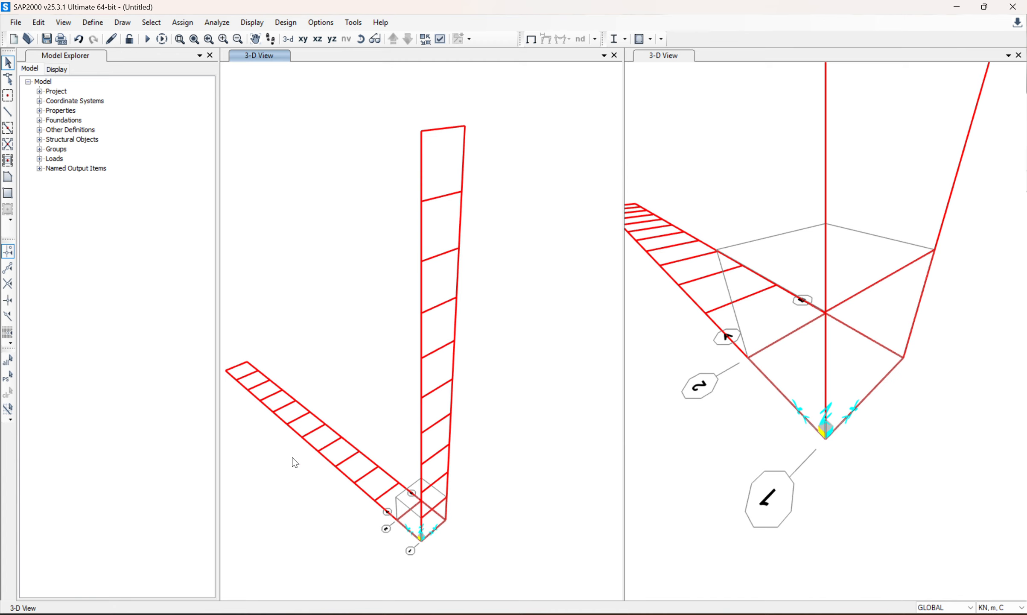
Step: Replicate the whole vertical strip of panels linearly along Y with dy 6 and a number of 1
{"action": "left_click", "coordinate": [360, 38]}
{"action": "left_click_drag", "start_coordinate": [476, 489], "coordinate": [638, 267]}
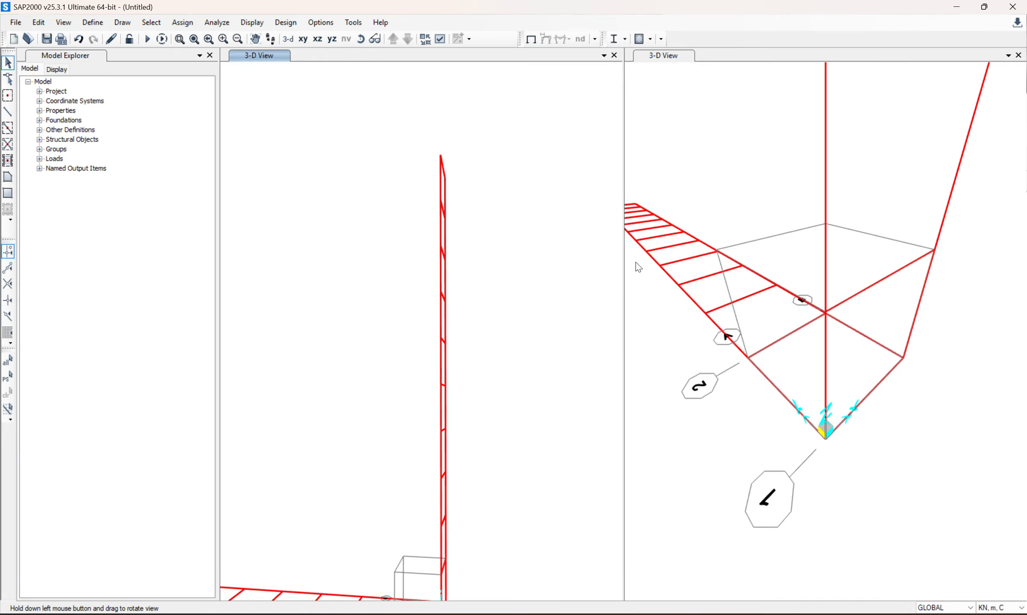
{"action": "left_click", "coordinate": [255, 39]}
{"action": "left_click_drag", "start_coordinate": [458, 236], "coordinate": [546, 259]}
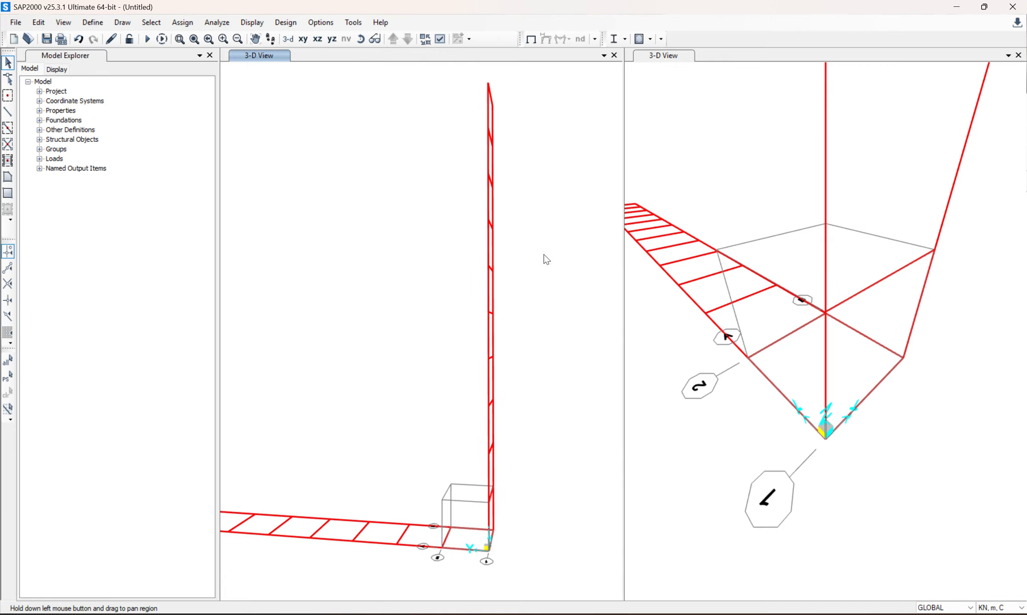
{"action": "scroll", "coordinate": [446, 333], "scroll_direction": "down", "scroll_amount": 2}
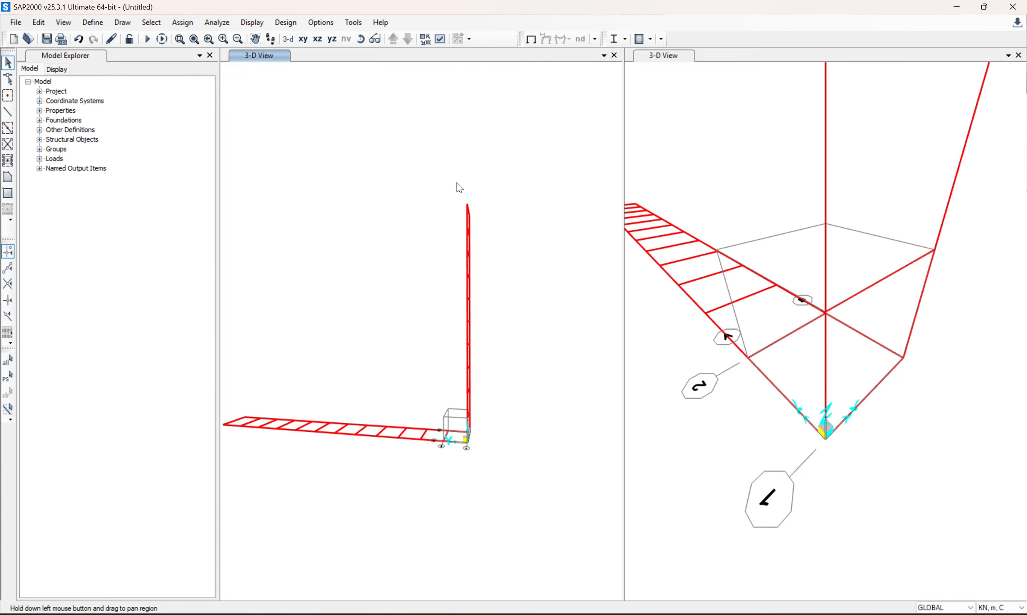
{"action": "left_click_drag", "start_coordinate": [456, 185], "coordinate": [489, 487]}
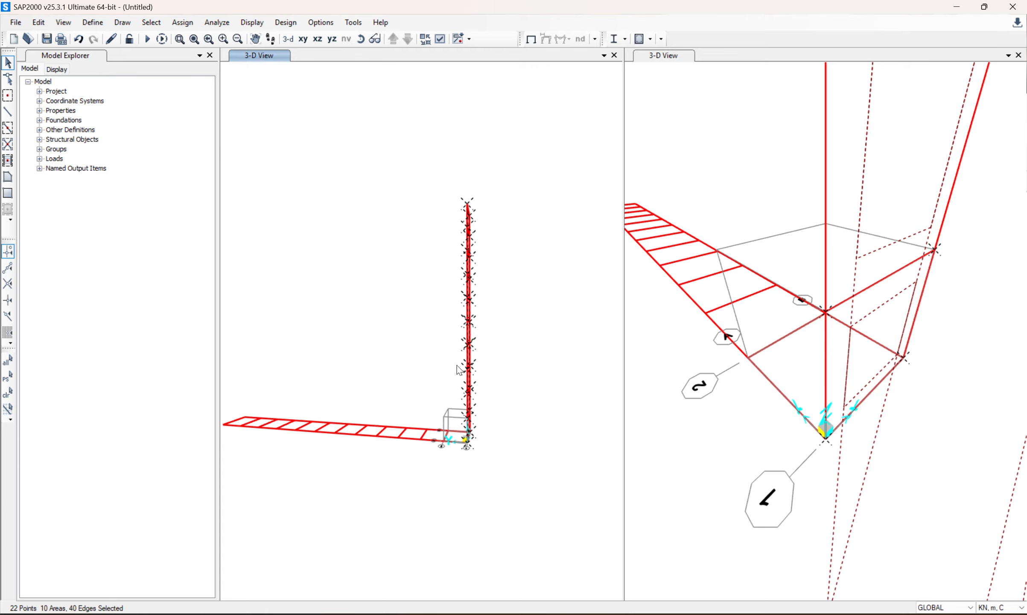
{"action": "left_click", "coordinate": [376, 39]}
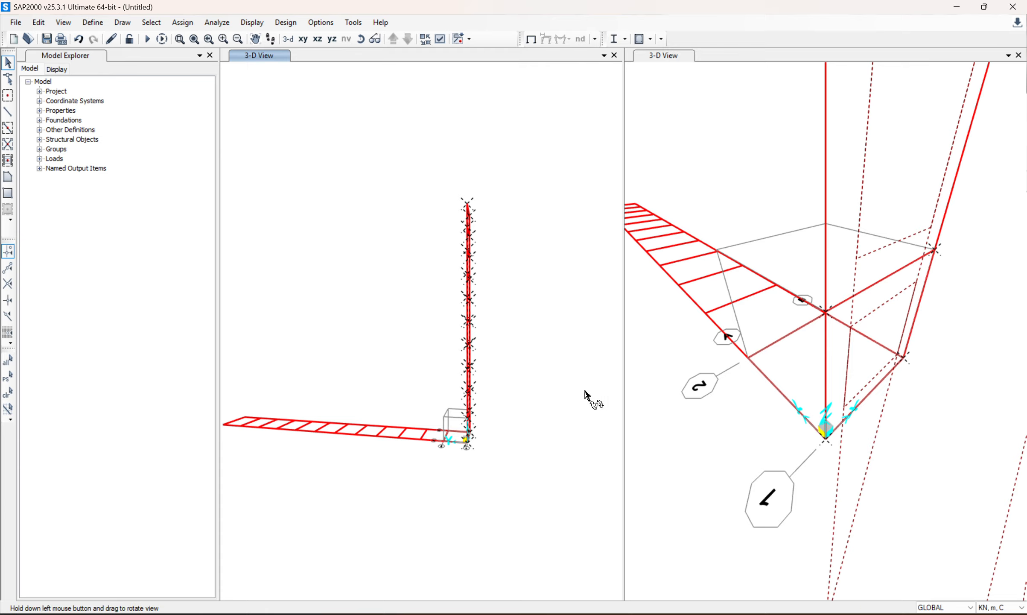
{"action": "mouse_move", "coordinate": [581, 391]}
{"action": "left_mouse_down"}
{"action": "mouse_move", "coordinate": [516, 476]}
{"action": "mouse_move", "coordinate": [463, 502]}
{"action": "left_mouse_up"}
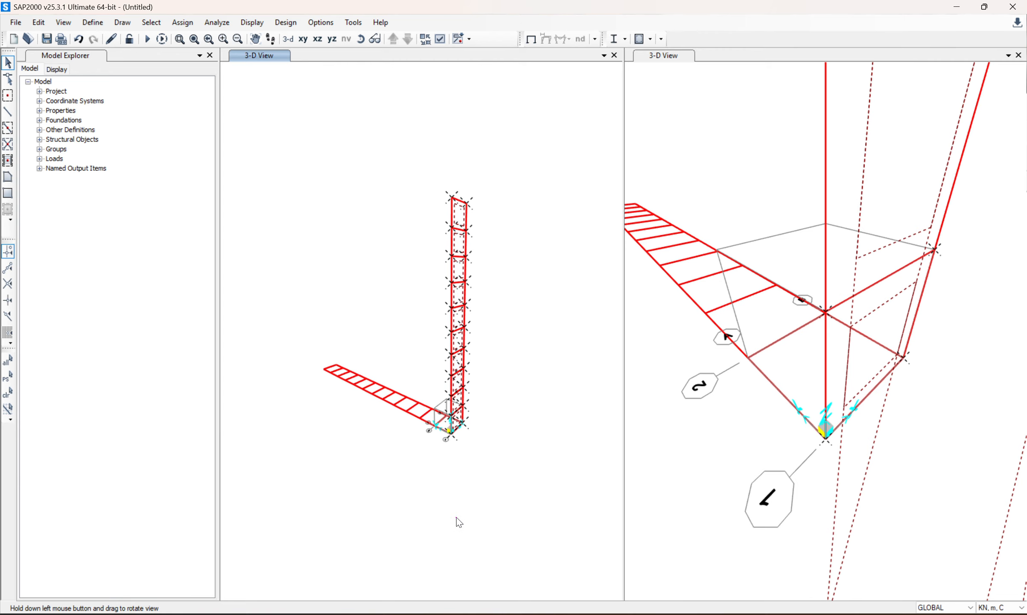
{"action": "left_click", "coordinate": [360, 39]}
{"action": "left_click_drag", "start_coordinate": [485, 534], "coordinate": [533, 528]}
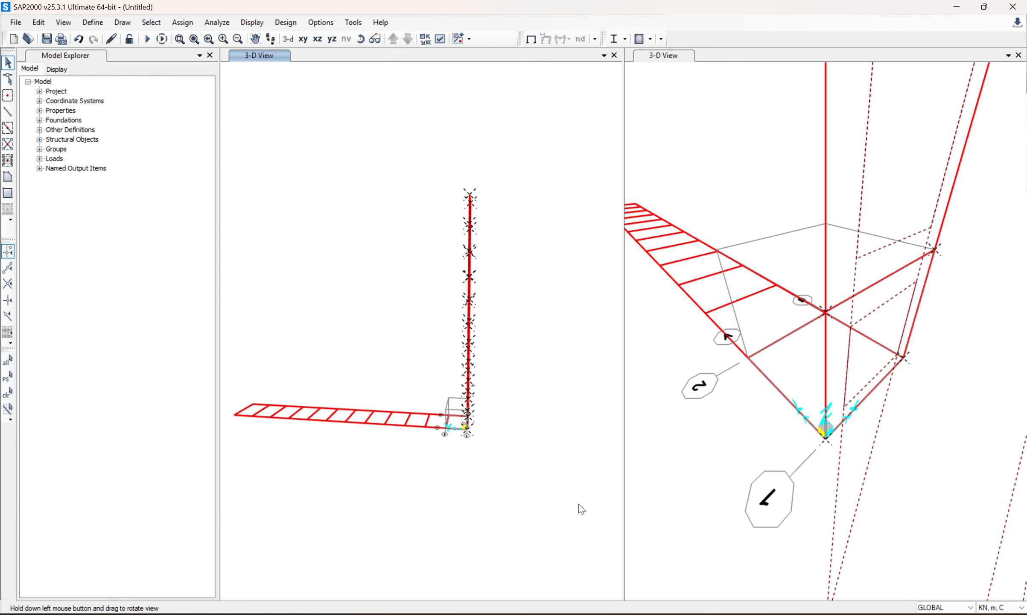
{"action": "left_click", "coordinate": [38, 22]}
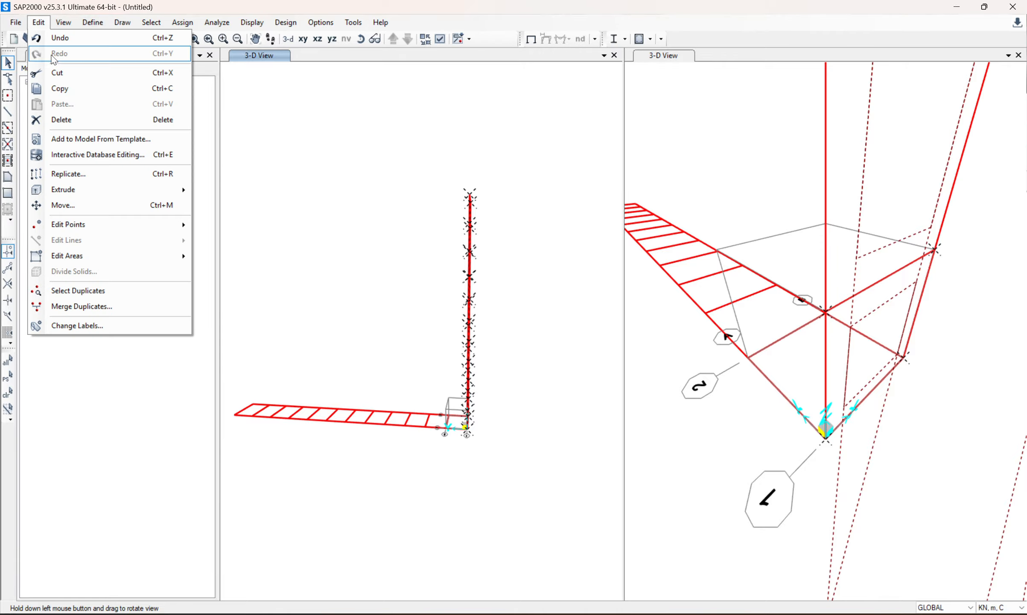
{"action": "left_click", "coordinate": [91, 181]}
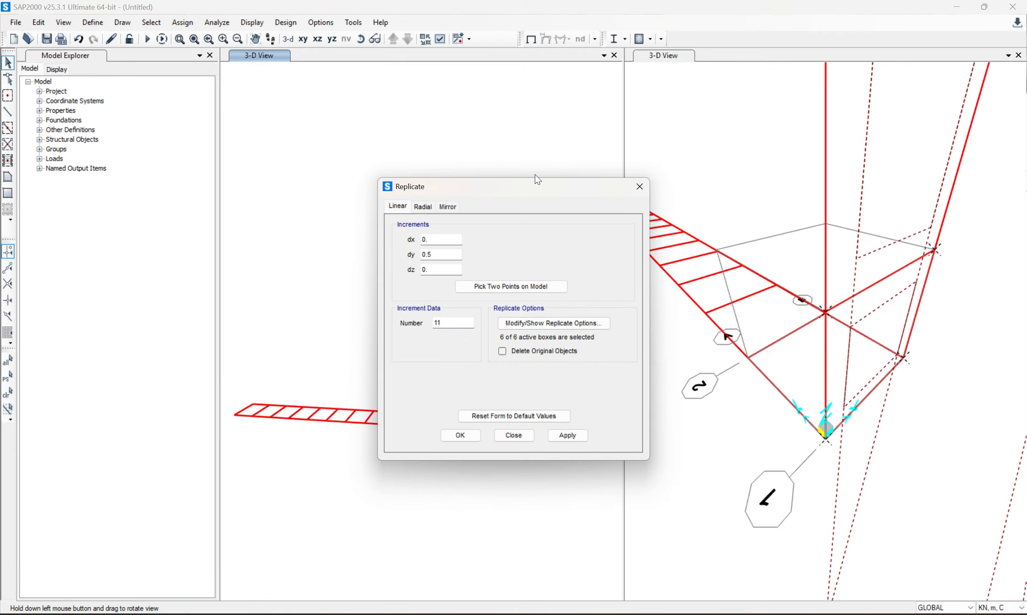
{"action": "left_click_drag", "start_coordinate": [535, 174], "coordinate": [719, 168]}
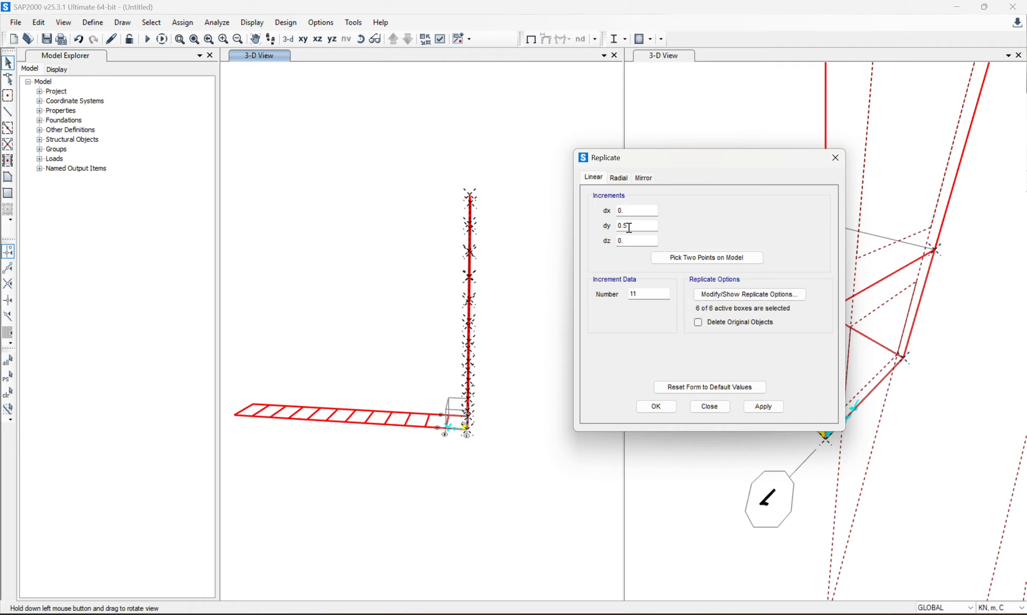
{"action": "left_click_drag", "start_coordinate": [630, 226], "coordinate": [610, 230]}
{"action": "type", "text": "6"}
{"action": "left_click_drag", "start_coordinate": [649, 293], "coordinate": [624, 294]}
{"action": "type", "text": "1"}
{"action": "left_click", "coordinate": [656, 406]}
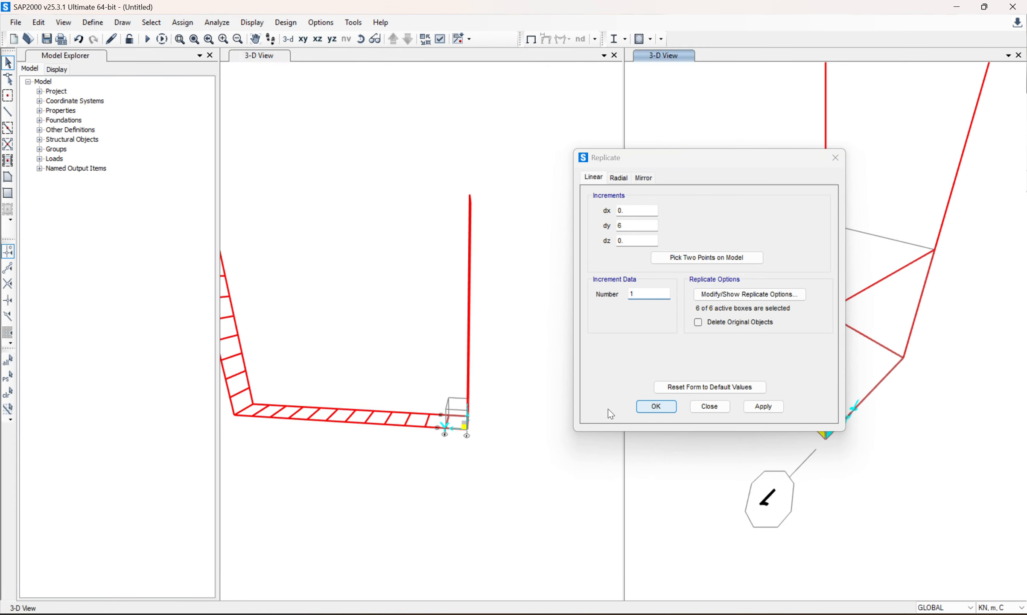
Step: Replicate all the base strip's panels linearly upward with dy 0, dz 5 and a number of 1
{"action": "left_click", "coordinate": [361, 39]}
{"action": "left_click_drag", "start_coordinate": [380, 370], "coordinate": [373, 433]}
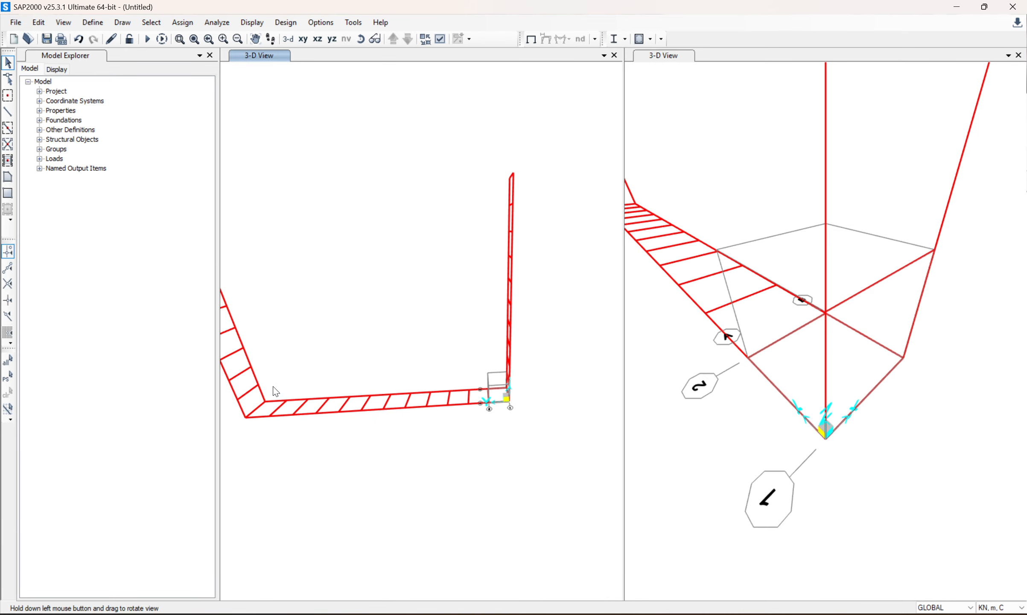
{"action": "left_click_drag", "start_coordinate": [258, 432], "coordinate": [264, 427]}
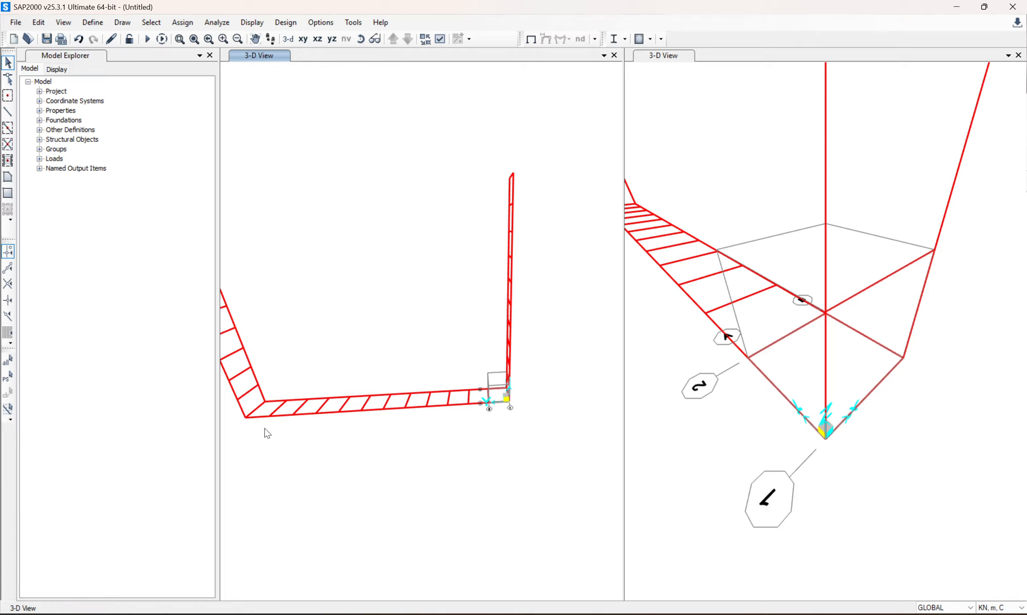
{"action": "left_click_drag", "start_coordinate": [273, 388], "coordinate": [497, 440]}
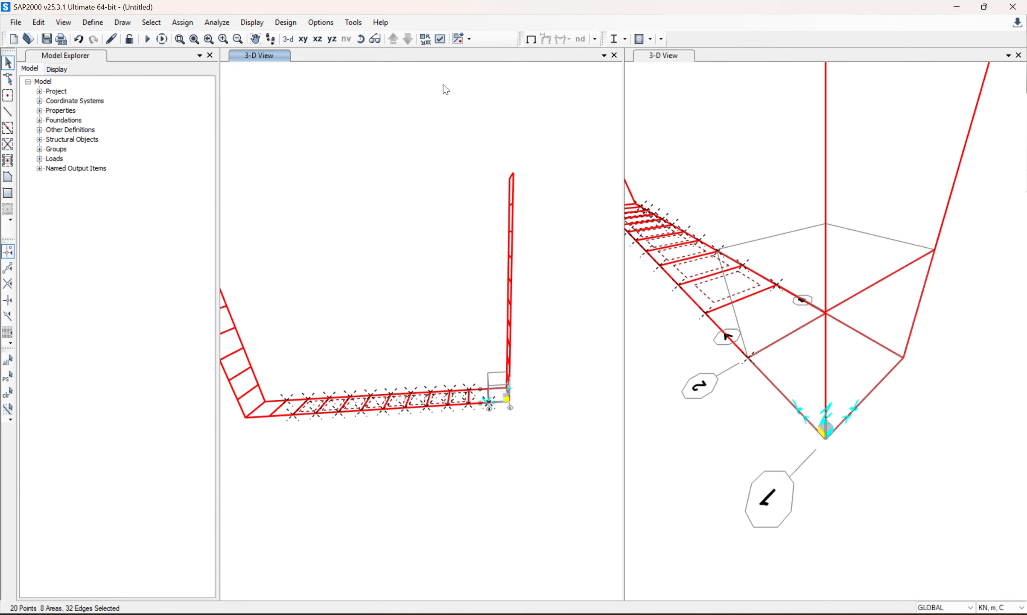
{"action": "left_click", "coordinate": [359, 39]}
{"action": "left_click_drag", "start_coordinate": [435, 433], "coordinate": [455, 355]}
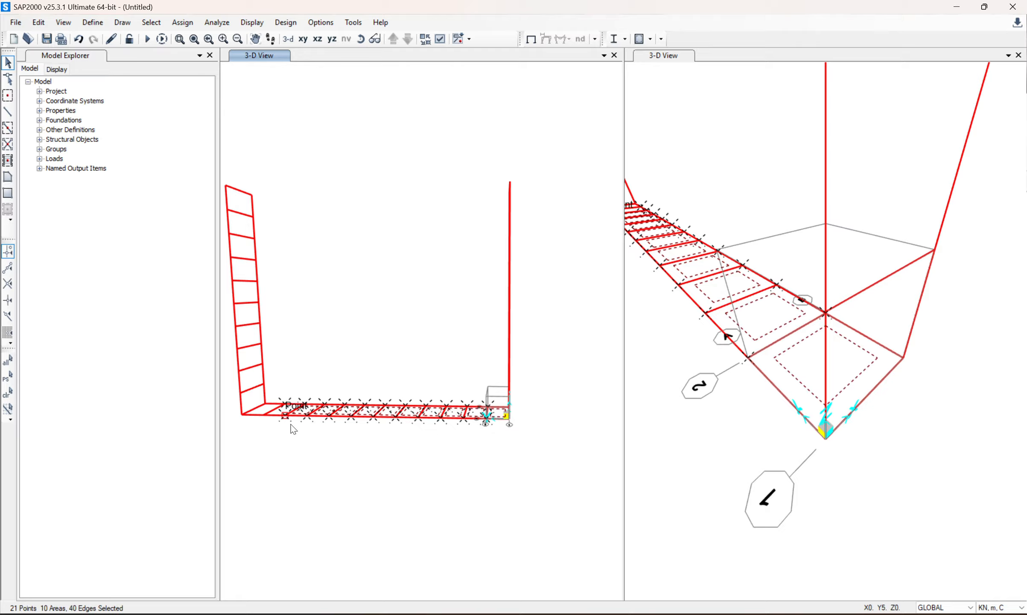
{"action": "left_click_drag", "start_coordinate": [304, 434], "coordinate": [271, 397]}
{"action": "left_click", "coordinate": [39, 22]}
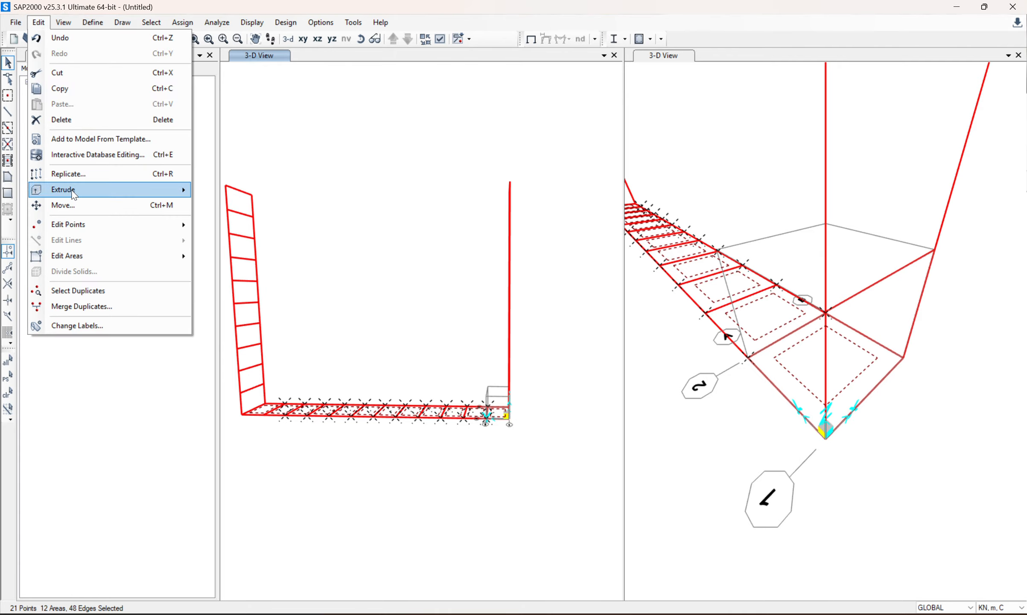
{"action": "left_click", "coordinate": [74, 175]}
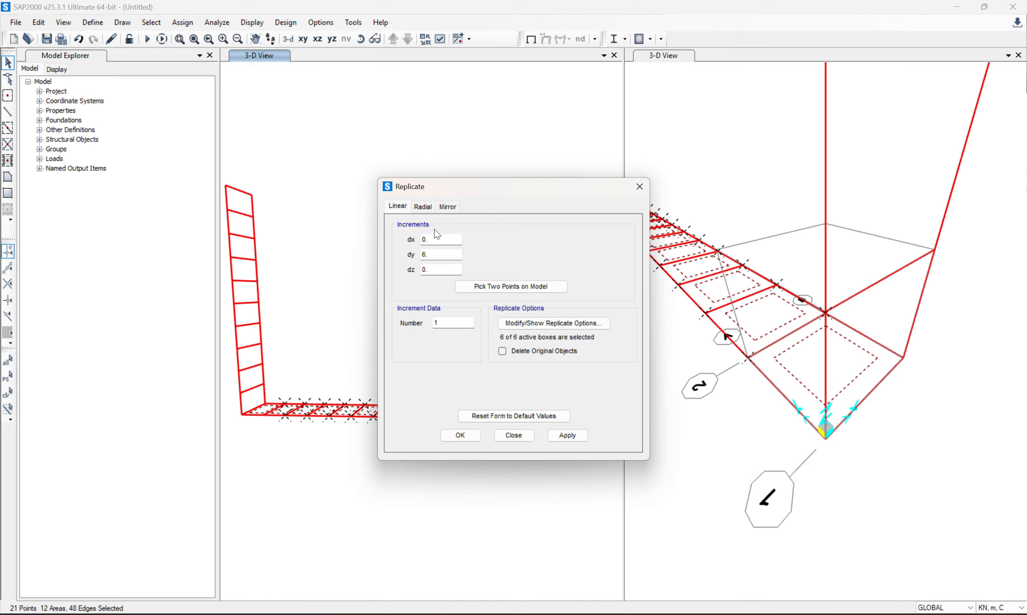
{"action": "double_click", "coordinate": [422, 275]}
{"action": "type", "text": "5"}
{"action": "double_click", "coordinate": [423, 255]}
{"action": "type", "text": "0"}
{"action": "left_click", "coordinate": [462, 433]}
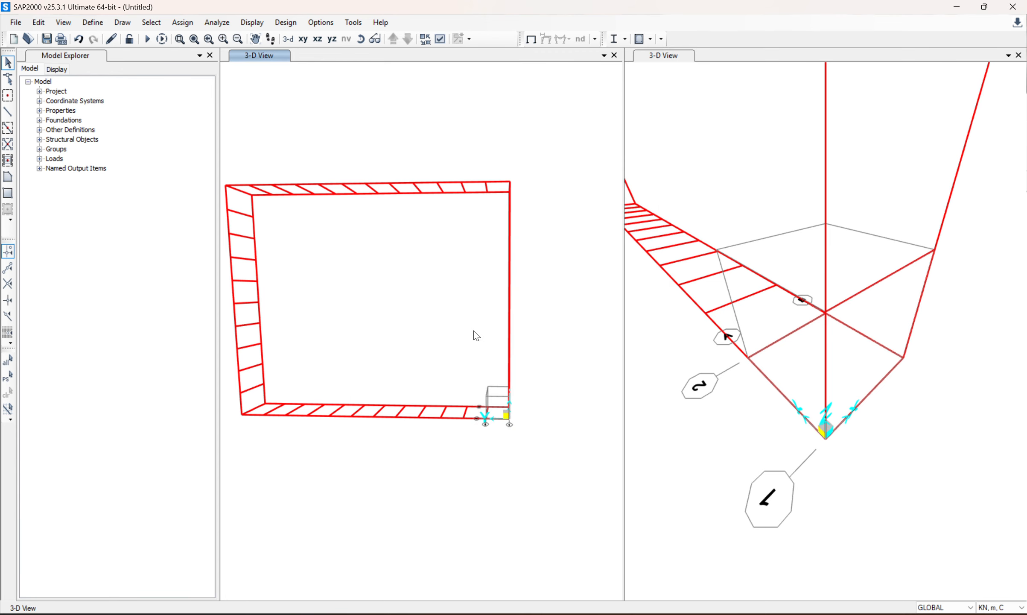
Step: Add a load pattern named Uniform of type Dead with a self-weight multiplier of 0
{"action": "scroll", "coordinate": [476, 336], "scroll_direction": "down", "scroll_amount": 3}
{"action": "left_click", "coordinate": [366, 38]}
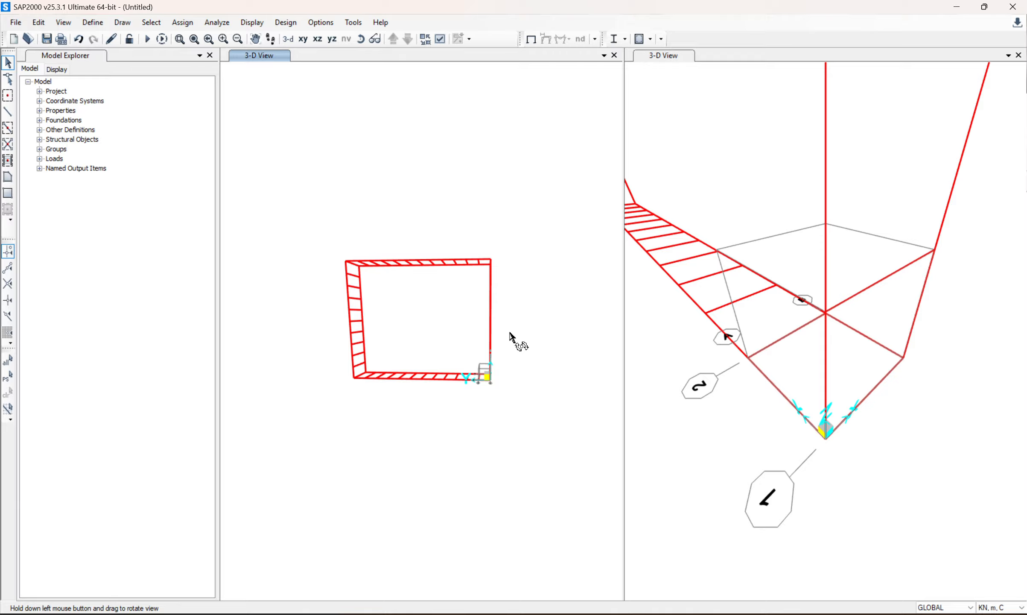
{"action": "mouse_move", "coordinate": [512, 338]}
{"action": "left_mouse_down"}
{"action": "mouse_move", "coordinate": [463, 380]}
{"action": "mouse_move", "coordinate": [471, 425]}
{"action": "mouse_move", "coordinate": [431, 445]}
{"action": "left_mouse_up"}
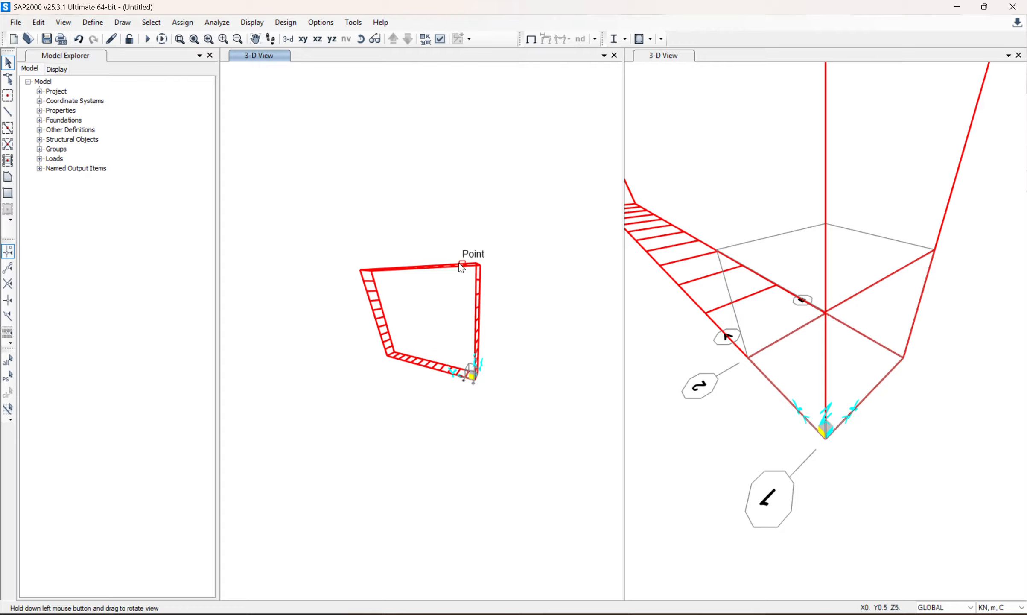
{"action": "scroll", "coordinate": [465, 248], "scroll_direction": "up", "scroll_amount": 3}
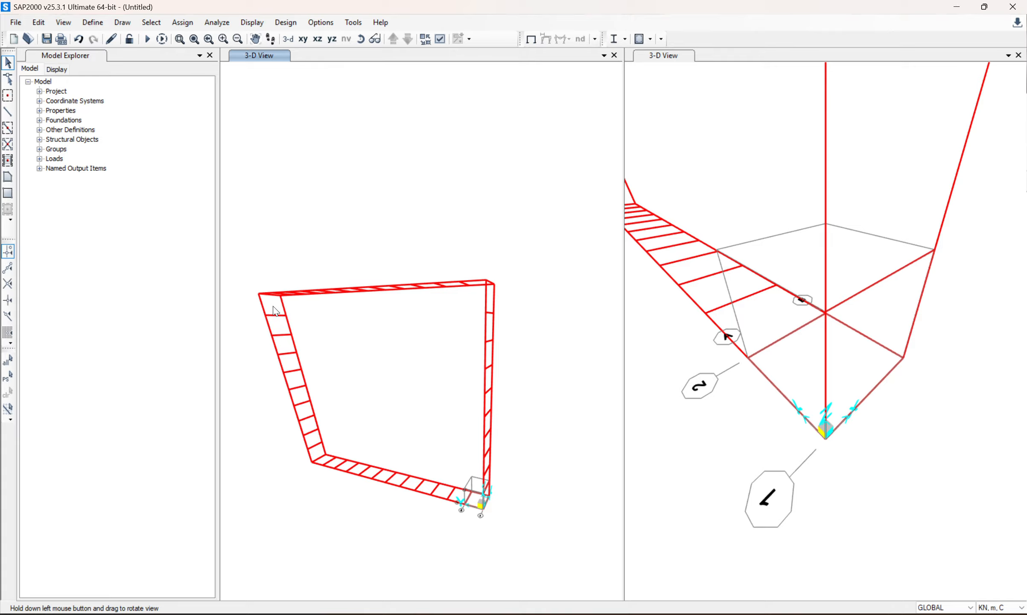
{"action": "left_click", "coordinate": [92, 23]}
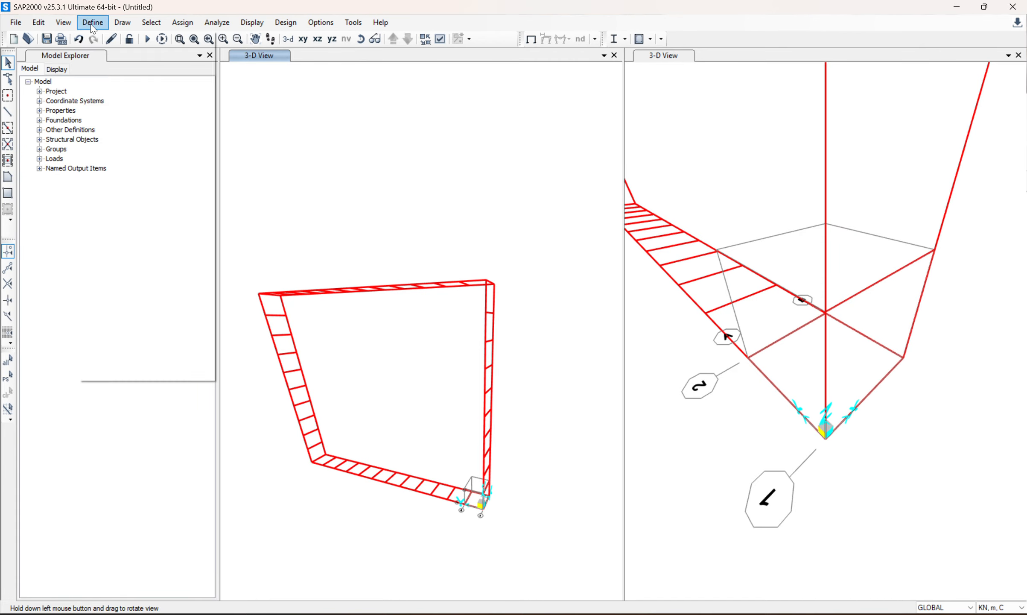
{"action": "left_click", "coordinate": [132, 257]}
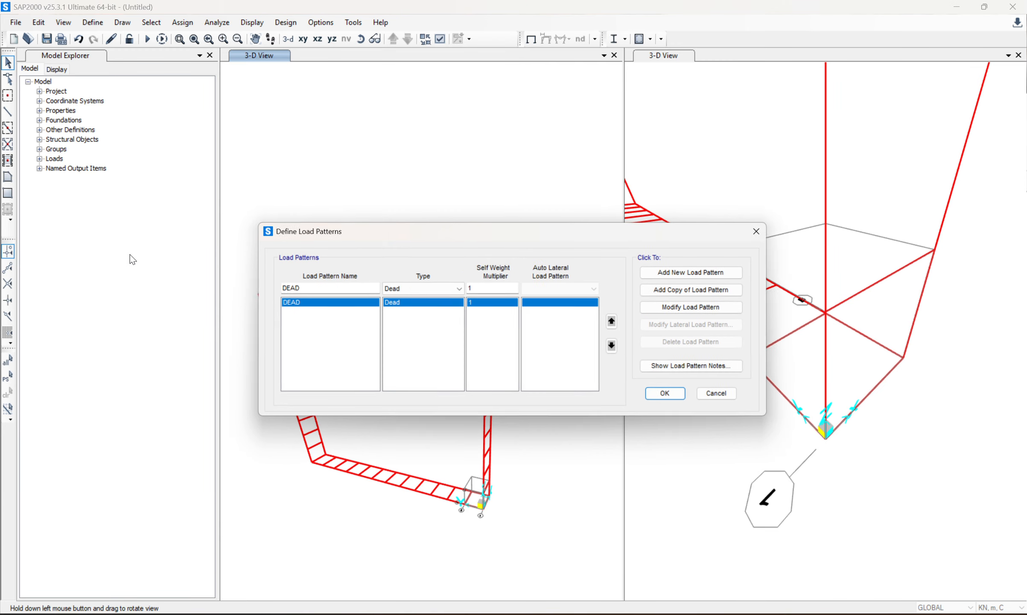
{"action": "left_click_drag", "start_coordinate": [309, 292], "coordinate": [268, 295]}
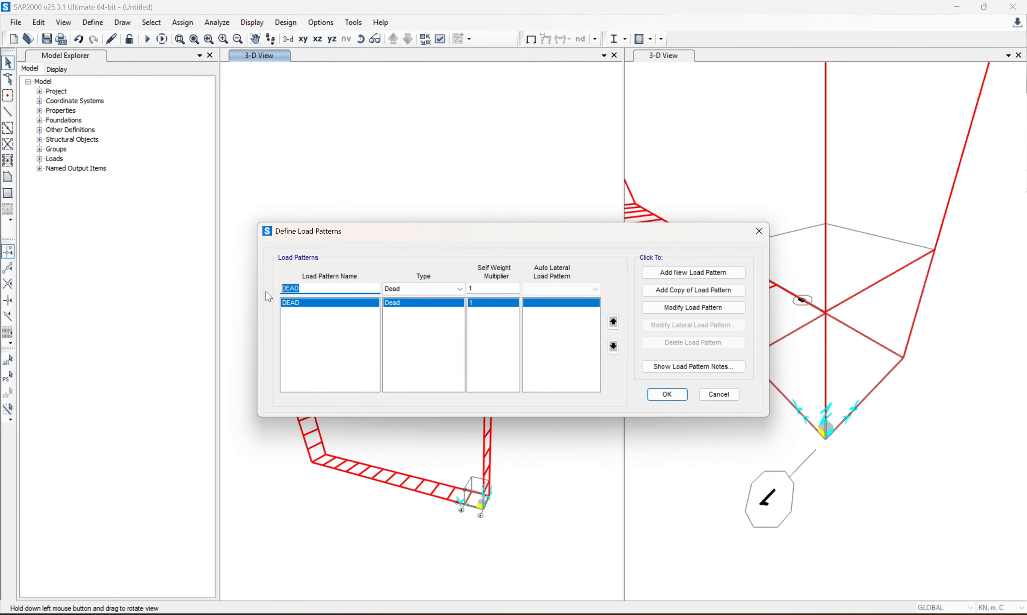
{"action": "type", "text": "Uniform"}
{"action": "left_click_drag", "start_coordinate": [490, 291], "coordinate": [466, 293]}
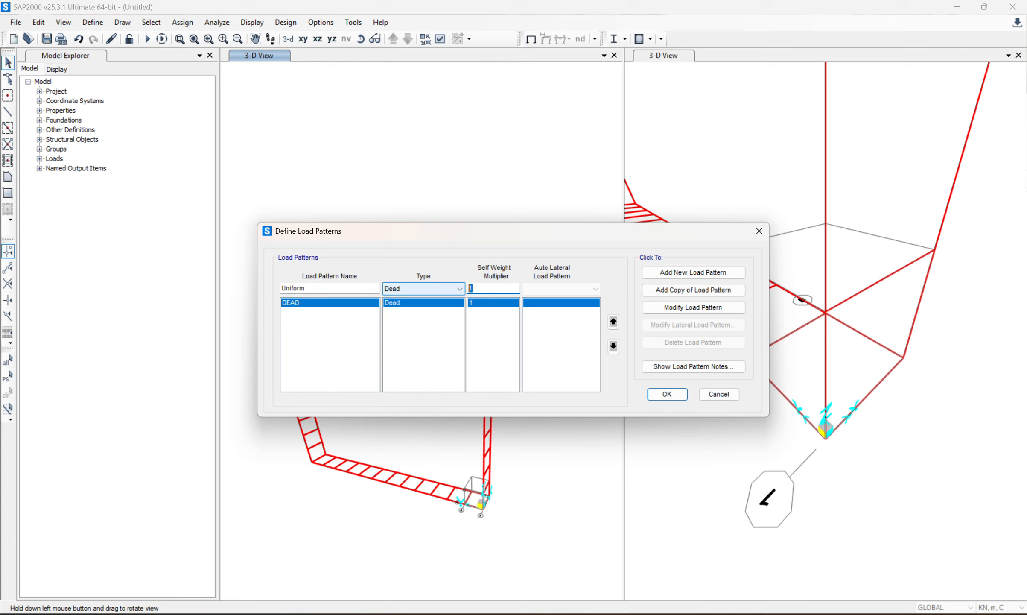
{"action": "type", "text": "0"}
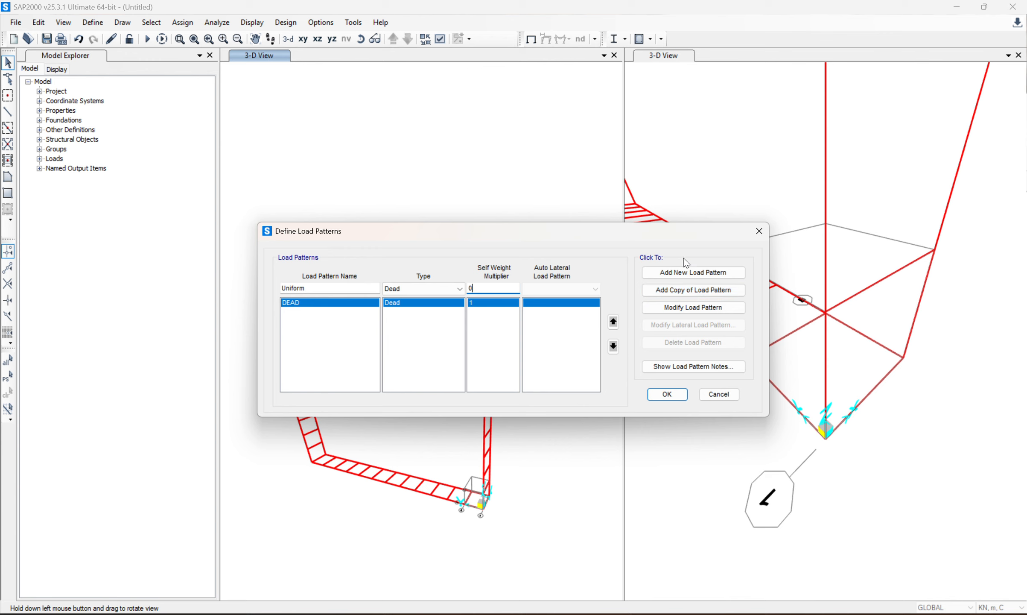
{"action": "left_click", "coordinate": [689, 274]}
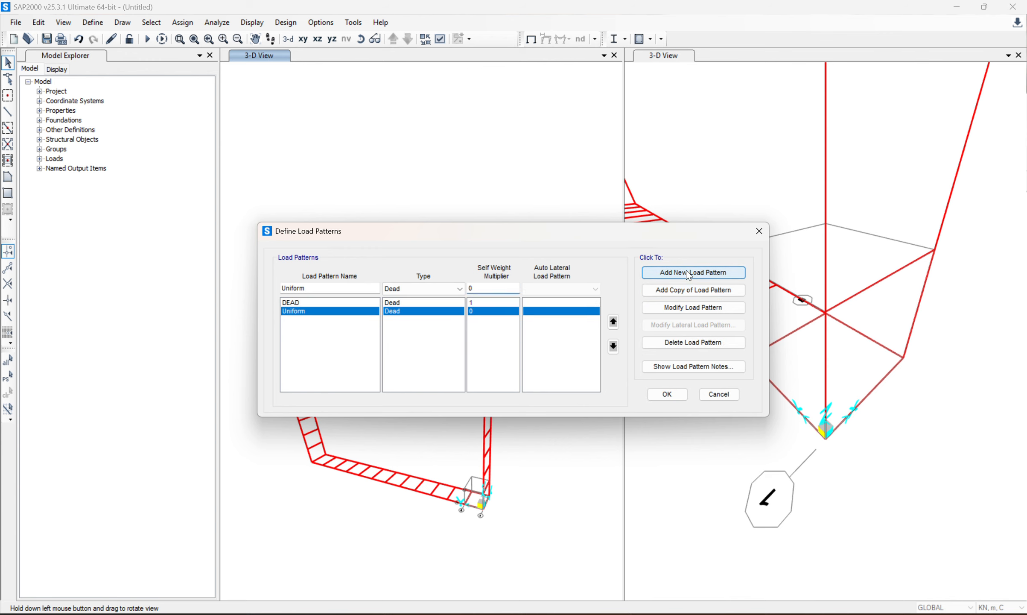
{"action": "left_click", "coordinate": [668, 393]}
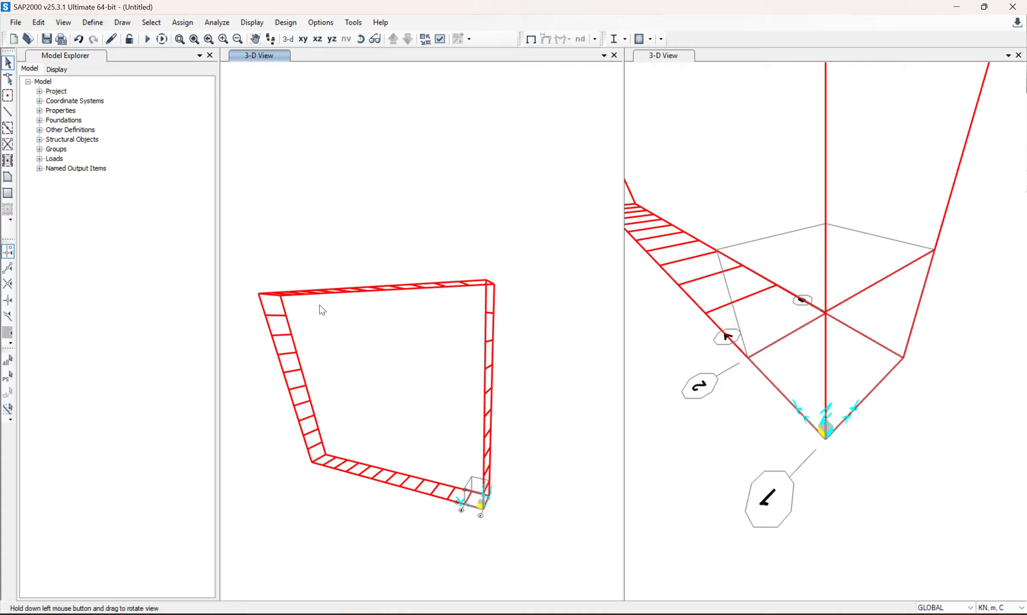
Step: Assign a uniform area load of -20 kN/m² in the global Y direction, pattern Uniform, to all ten panels of the vertical strip at Y = 6
{"action": "left_click", "coordinate": [275, 311]}
{"action": "left_click", "coordinate": [284, 330]}
{"action": "left_click", "coordinate": [285, 345]}
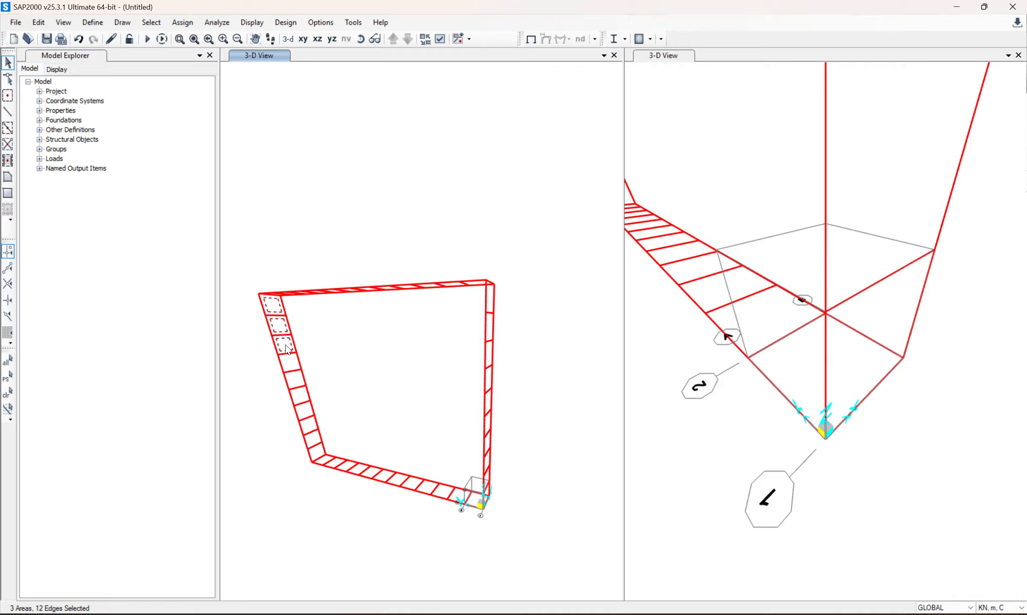
{"action": "left_click", "coordinate": [290, 363]}
{"action": "left_click", "coordinate": [293, 378]}
{"action": "left_click", "coordinate": [302, 402]}
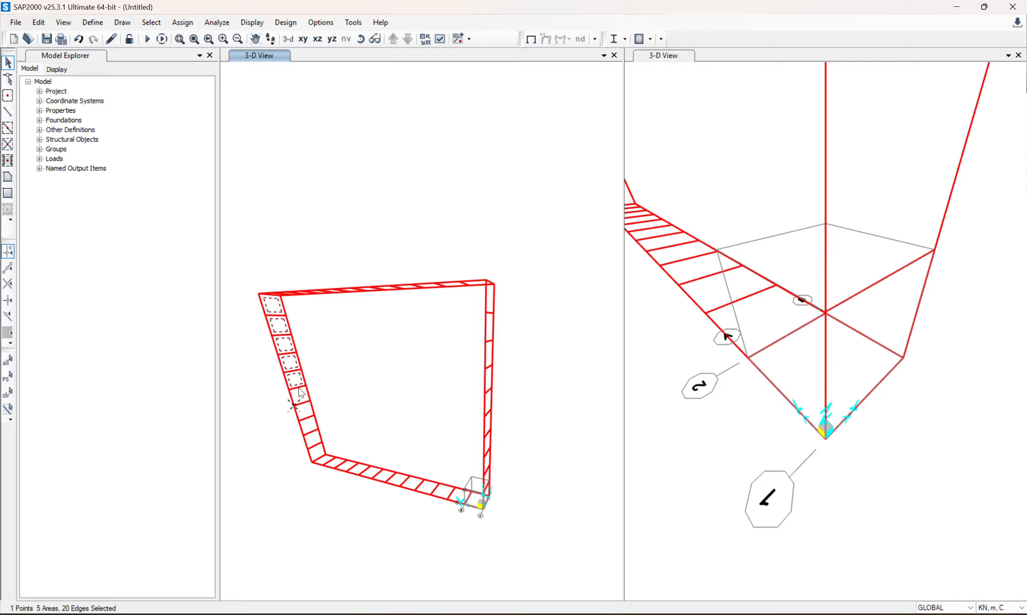
{"action": "left_click", "coordinate": [301, 395]}
{"action": "left_click", "coordinate": [293, 408]}
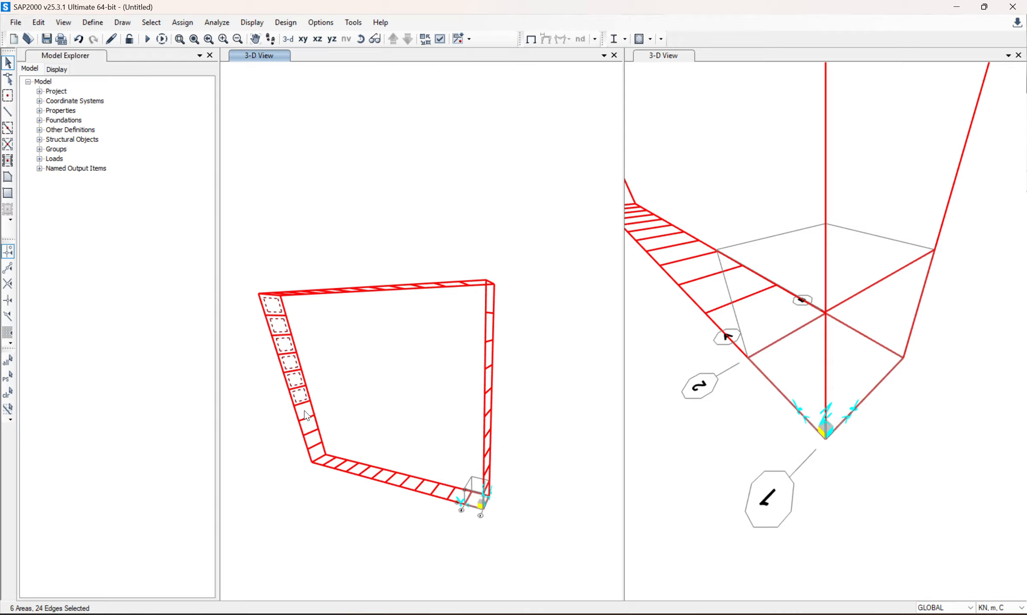
{"action": "left_click", "coordinate": [304, 411]}
{"action": "left_click", "coordinate": [310, 427]}
{"action": "left_click", "coordinate": [316, 446]}
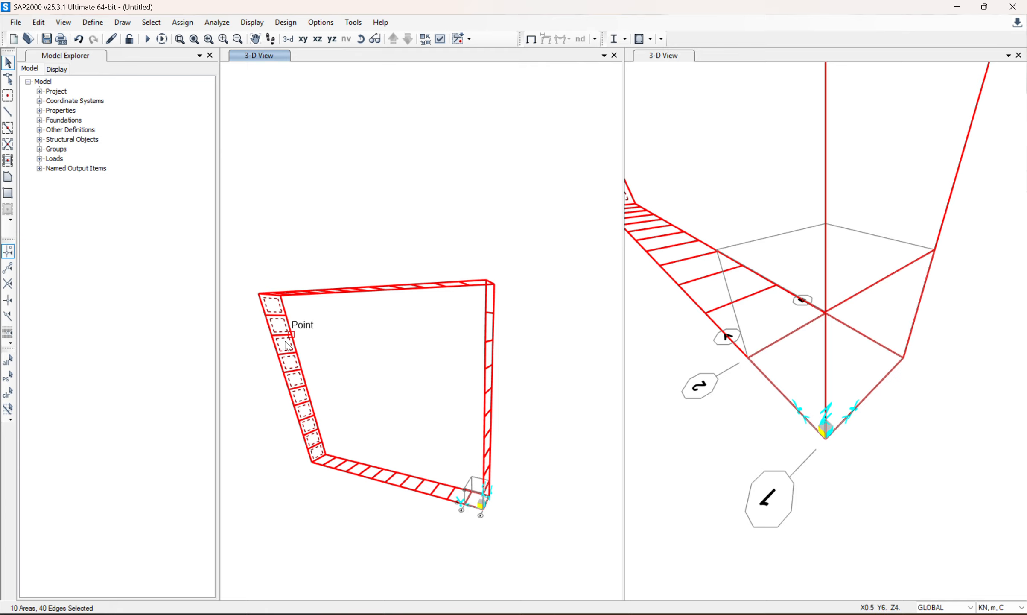
{"action": "left_click", "coordinate": [183, 23]}
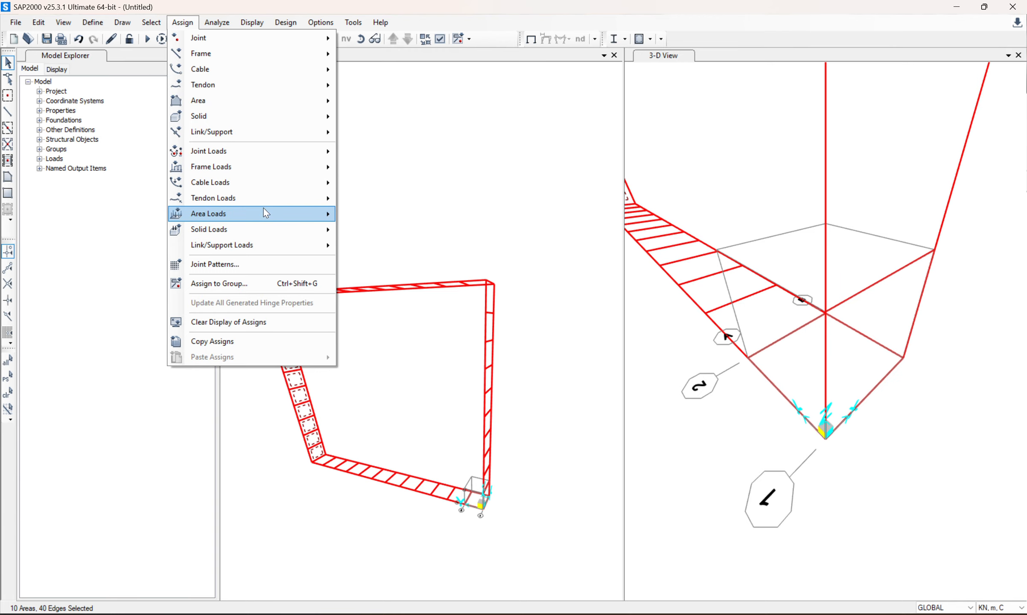
{"action": "mouse_move", "coordinate": [265, 213]}
{"action": "left_click", "coordinate": [379, 237]}
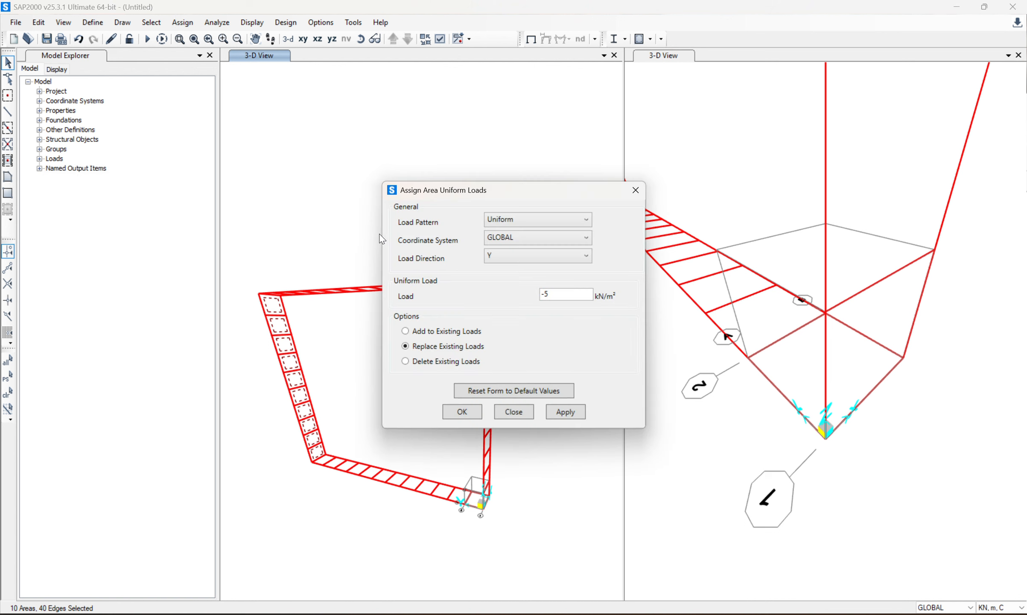
{"action": "left_click", "coordinate": [520, 264]}
{"action": "left_click", "coordinate": [515, 285]}
{"action": "left_click", "coordinate": [545, 295]}
{"action": "left_click_drag", "start_coordinate": [544, 296], "coordinate": [505, 299]}
{"action": "type", "text": "-20"}
{"action": "left_click", "coordinate": [465, 411]}
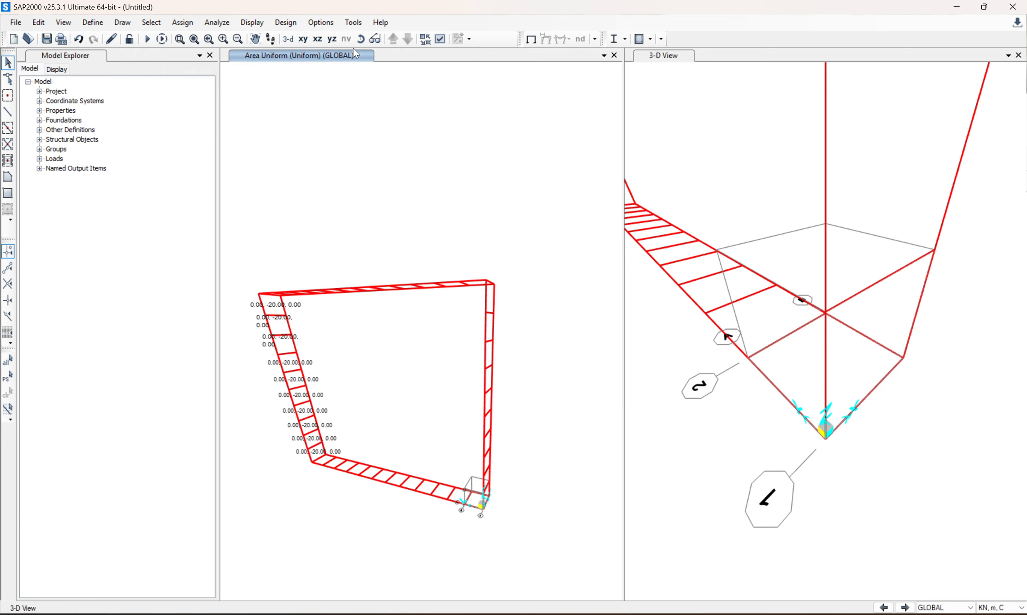
Step: Select all ten panels of the vertical strip at Y = 0
{"action": "left_click", "coordinate": [361, 39]}
{"action": "left_click_drag", "start_coordinate": [399, 259], "coordinate": [490, 79]}
{"action": "left_click_drag", "start_coordinate": [505, 511], "coordinate": [314, 375]}
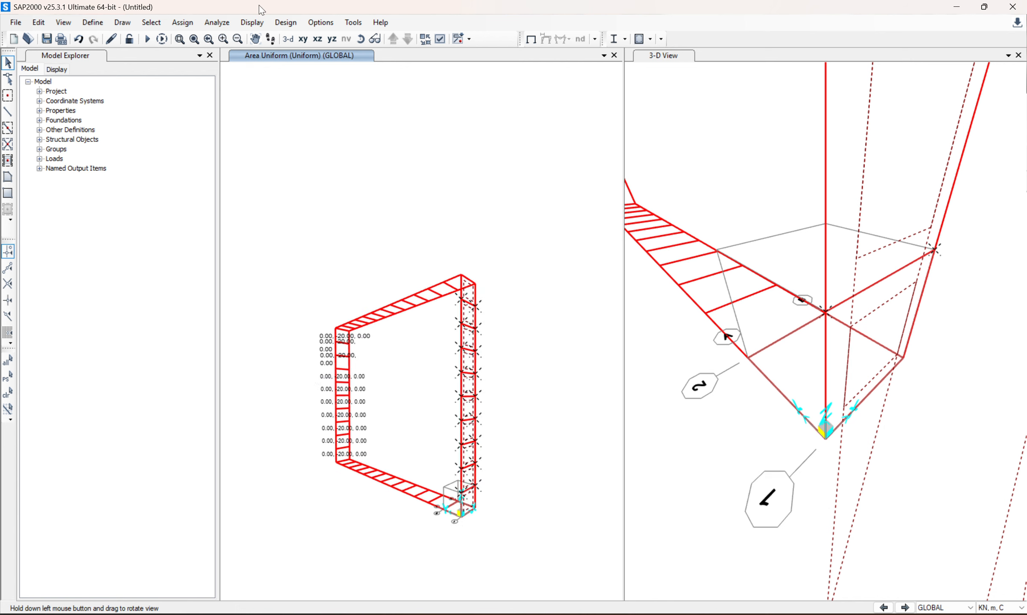
{"action": "left_click", "coordinate": [182, 22]}
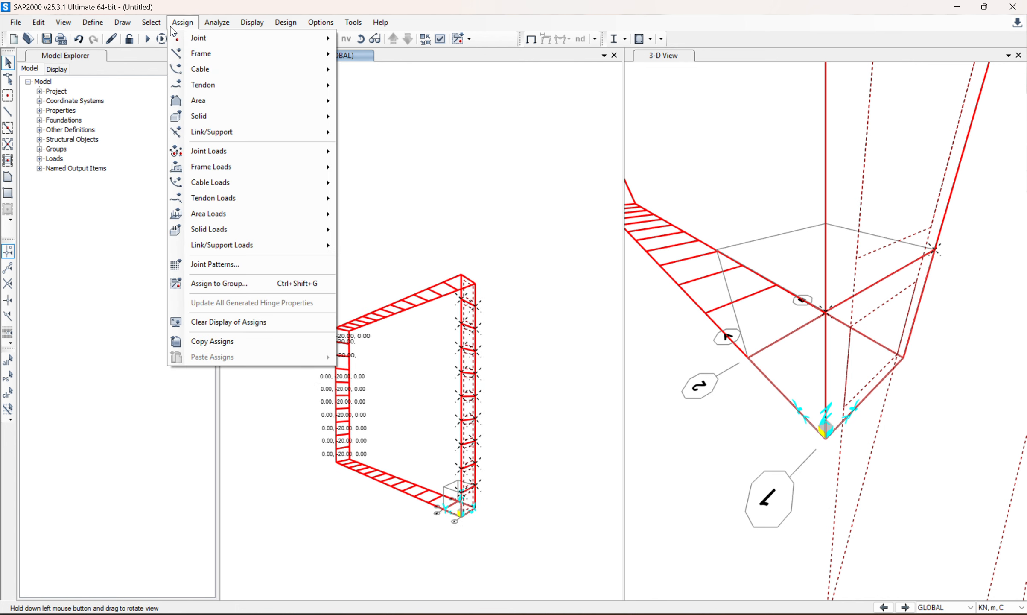
{"action": "mouse_move", "coordinate": [239, 213]}
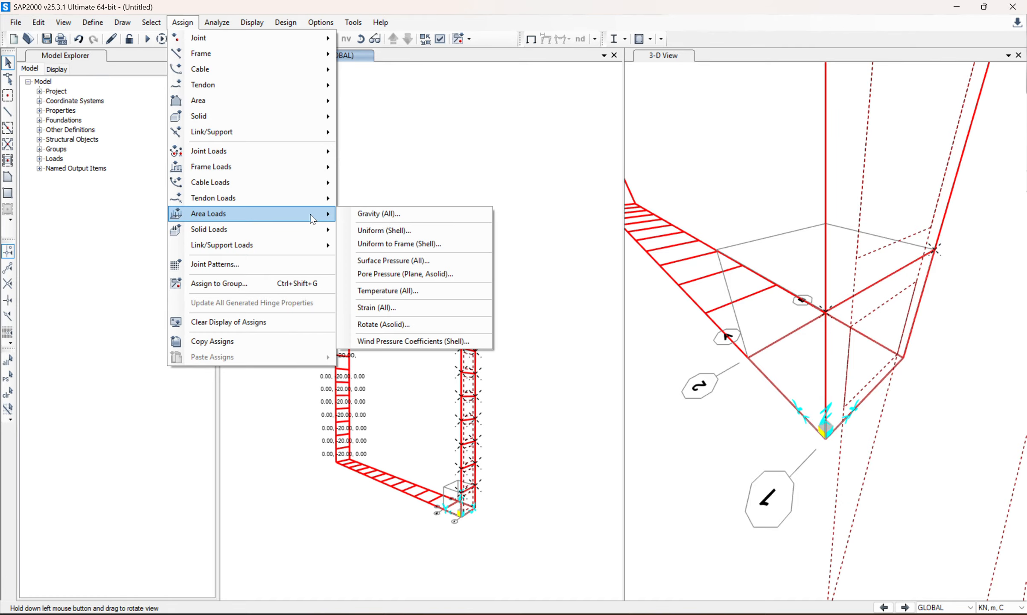
{"action": "left_click", "coordinate": [406, 264]}
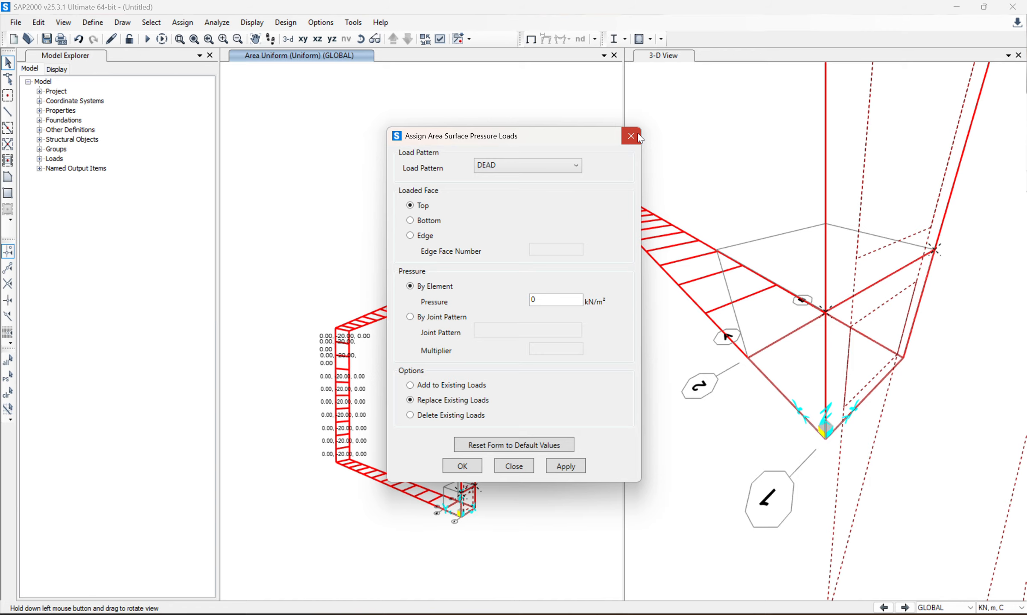
{"action": "left_click", "coordinate": [635, 136]}
Step: Assign a uniform area load of 20 kN/m² in the global Y direction, pattern Uniform, to the selected wall panels
{"action": "left_click", "coordinate": [182, 22]}
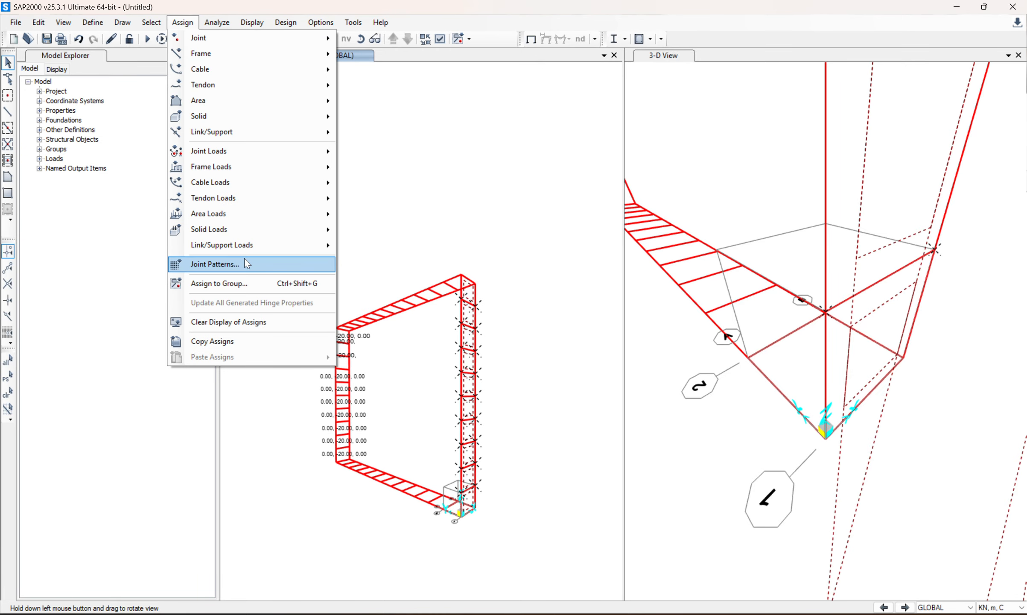
{"action": "mouse_move", "coordinate": [259, 220]}
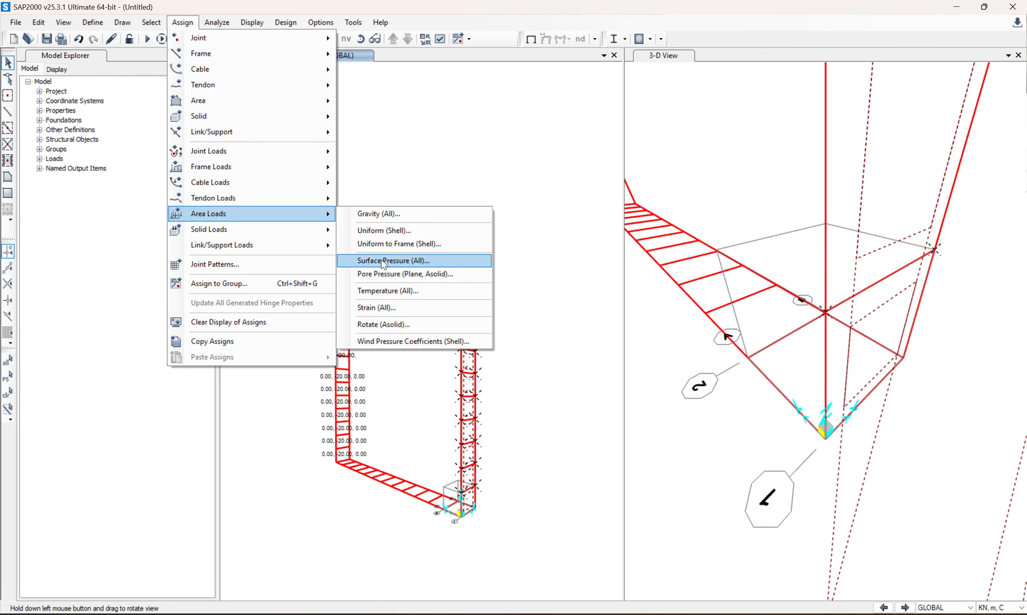
{"action": "left_click", "coordinate": [384, 232]}
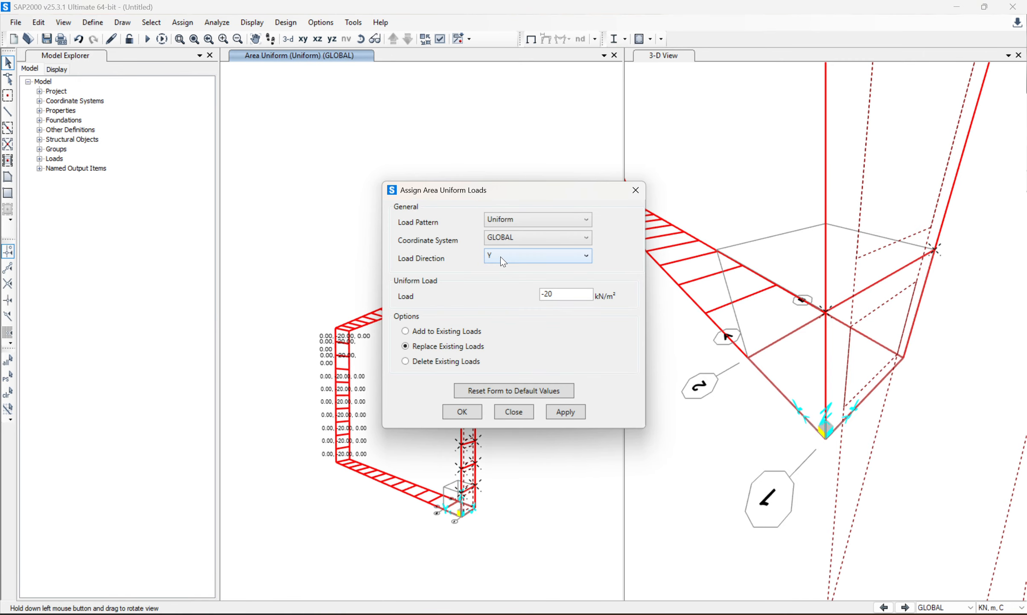
{"action": "double_click", "coordinate": [546, 294]}
{"action": "left_click", "coordinate": [546, 298]}
{"action": "key", "text": "BackSpace"}
{"action": "left_click", "coordinate": [475, 412]}
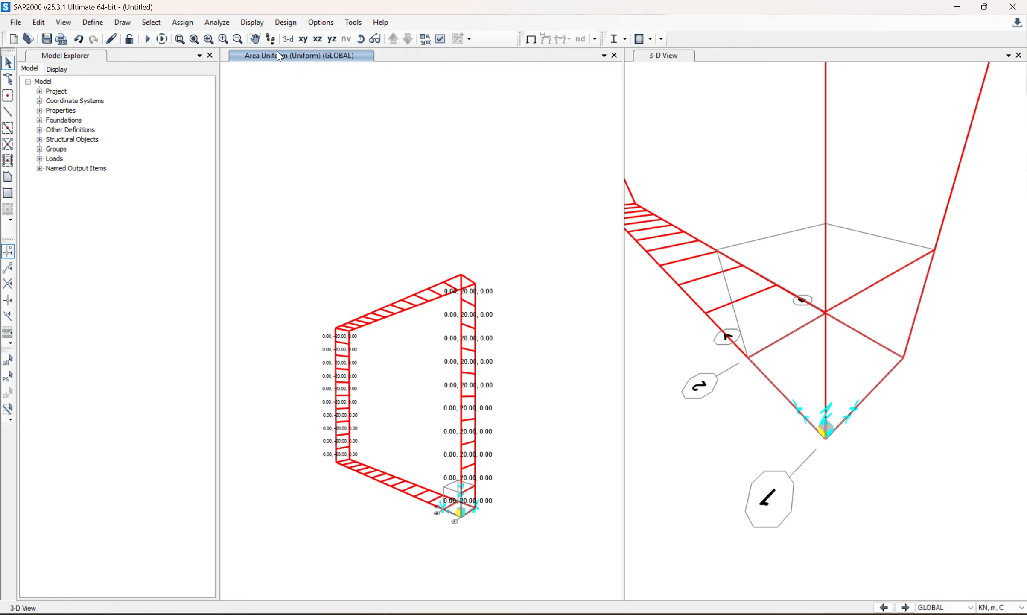
Step: Select all twelve panels of the roof strip at Z = 5, including those at its far end
{"action": "left_click", "coordinate": [360, 39]}
{"action": "left_click_drag", "start_coordinate": [372, 366], "coordinate": [512, 410]}
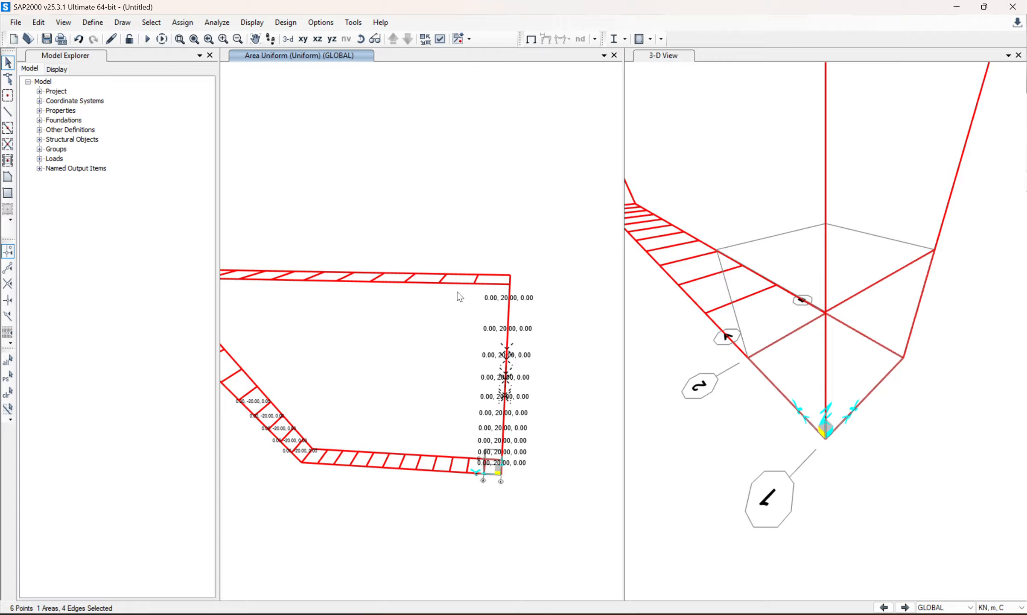
{"action": "left_click_drag", "start_coordinate": [485, 293], "coordinate": [226, 218]}
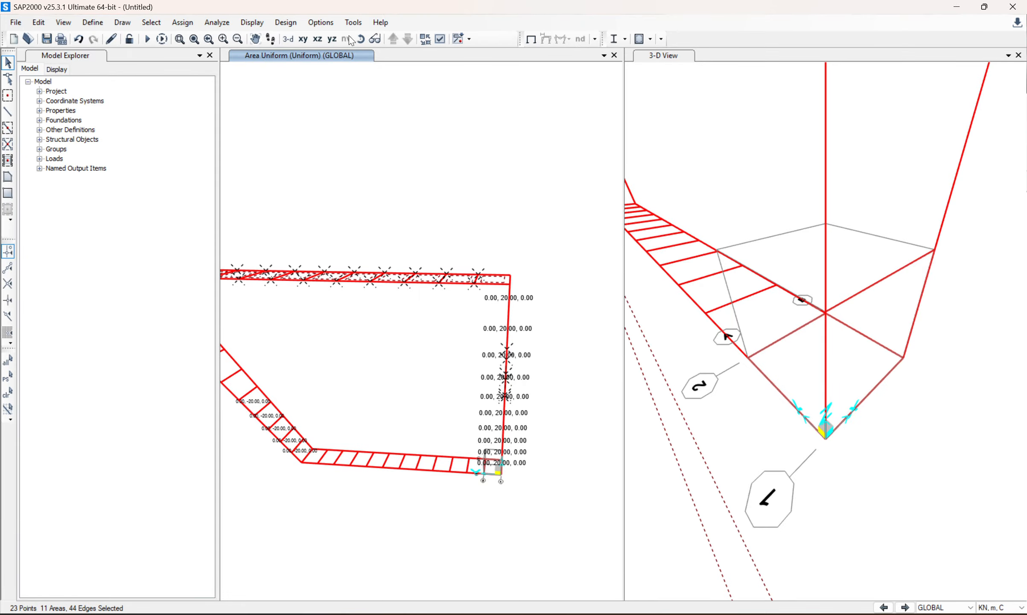
{"action": "left_click", "coordinate": [360, 39]}
{"action": "left_click_drag", "start_coordinate": [381, 206], "coordinate": [427, 232]}
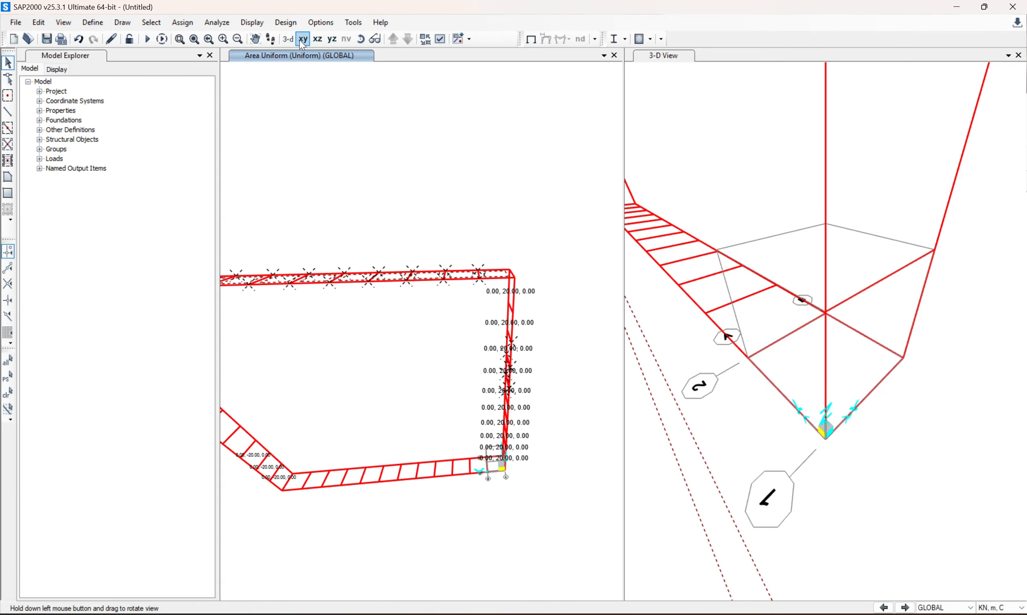
{"action": "left_click", "coordinate": [255, 39]}
{"action": "left_click_drag", "start_coordinate": [275, 184], "coordinate": [420, 167]}
{"action": "scroll", "coordinate": [308, 262], "scroll_direction": "down", "scroll_amount": 4}
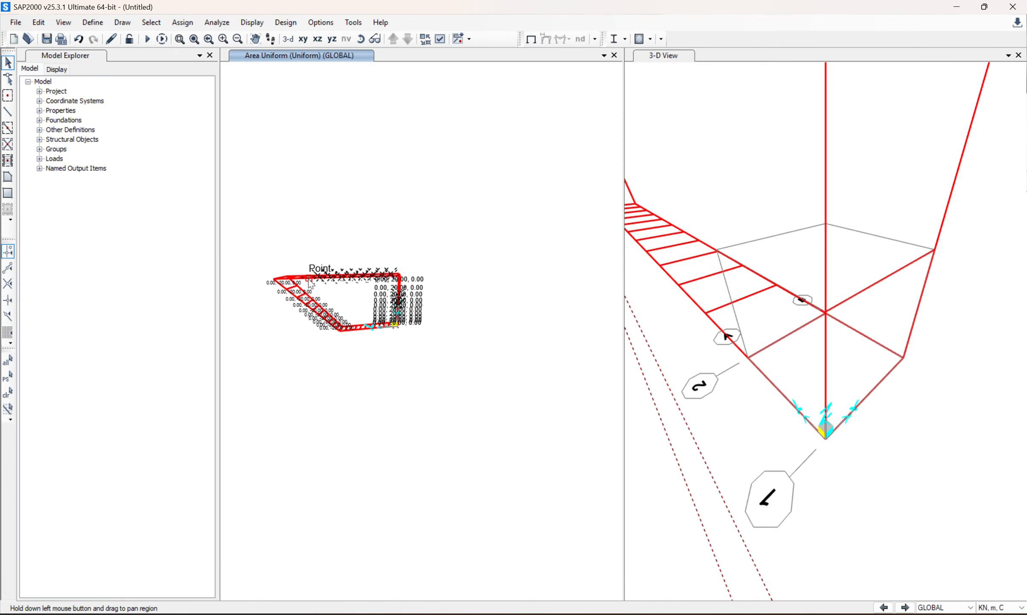
{"action": "left_click", "coordinate": [360, 39]}
{"action": "left_click_drag", "start_coordinate": [356, 248], "coordinate": [378, 184]}
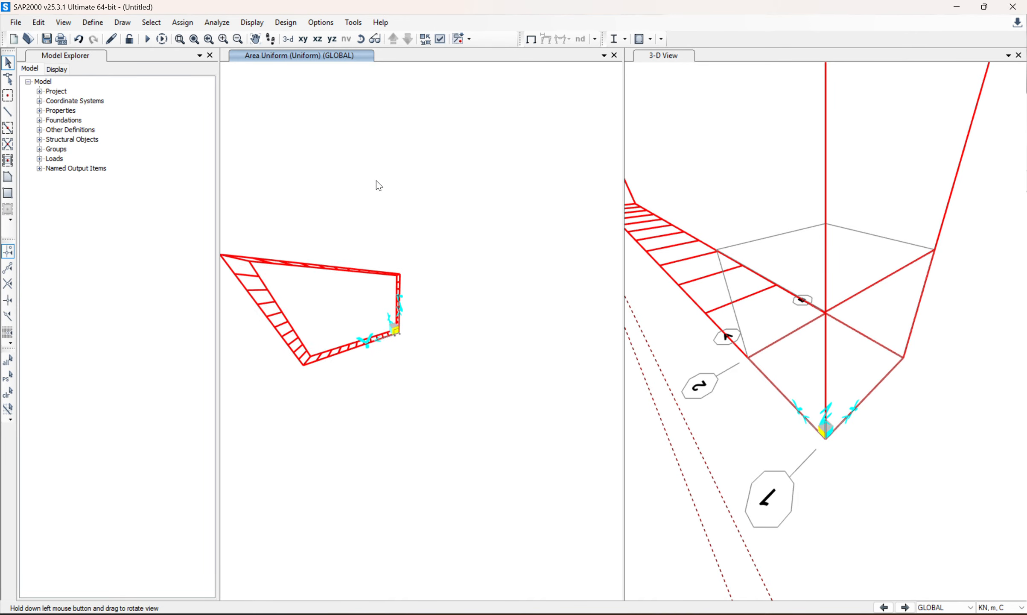
{"action": "left_click", "coordinate": [286, 41]}
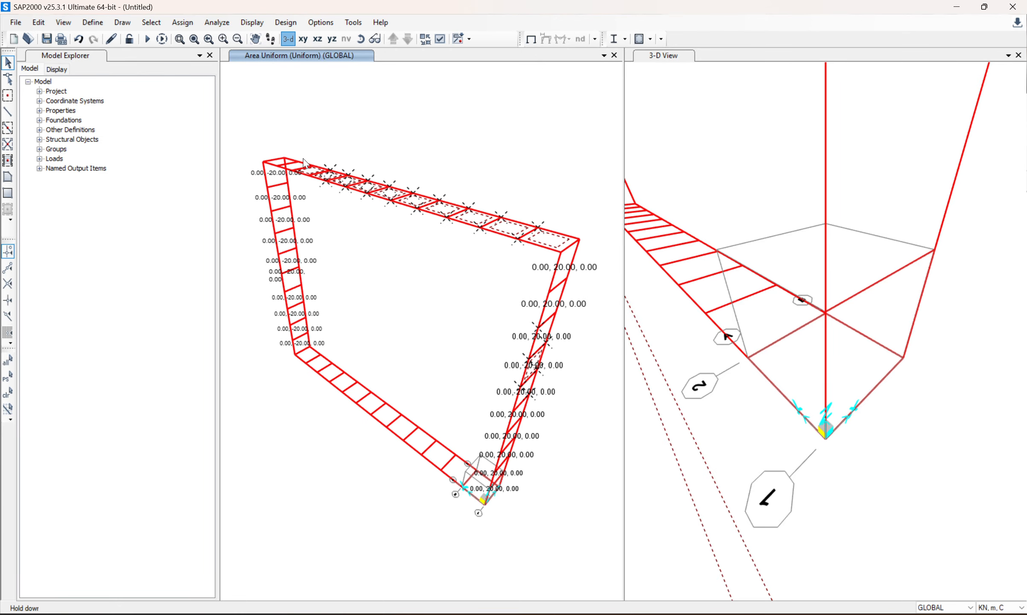
{"action": "left_click", "coordinate": [296, 170]}
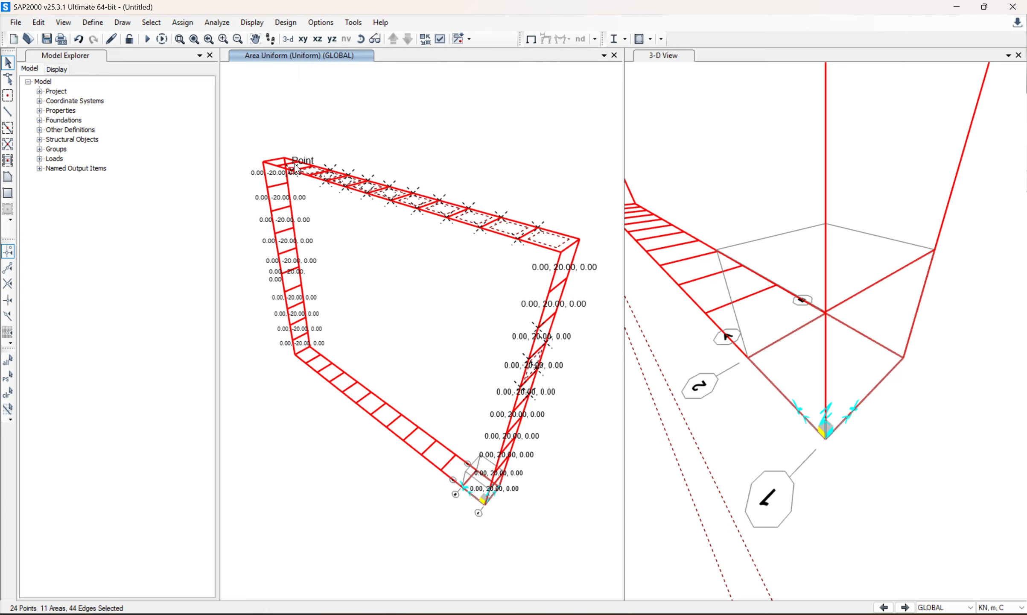
{"action": "left_click_drag", "start_coordinate": [261, 142], "coordinate": [325, 179]}
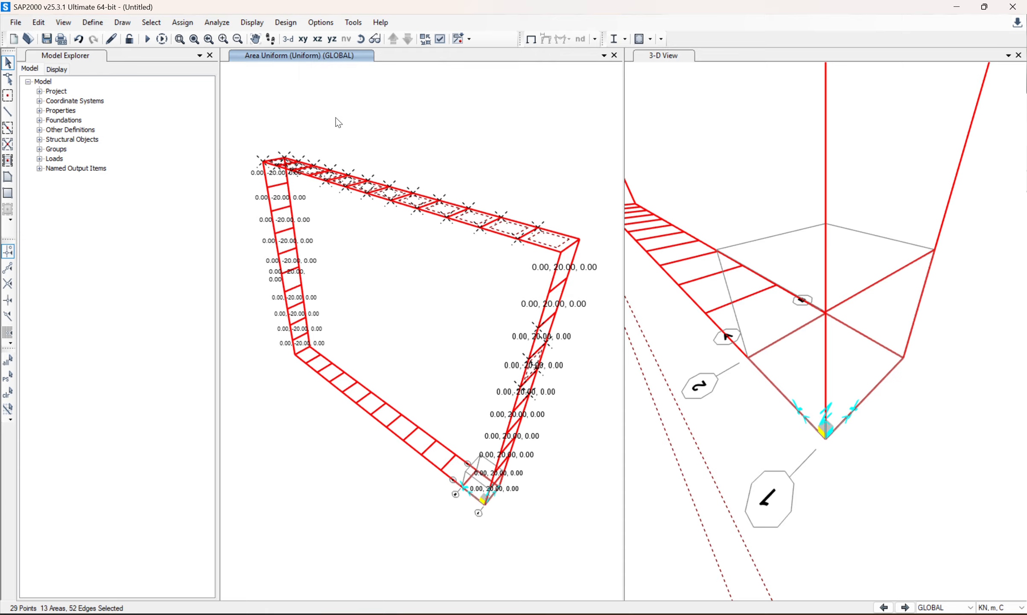
{"action": "left_click", "coordinate": [361, 39]}
{"action": "left_click_drag", "start_coordinate": [328, 269], "coordinate": [342, 289]}
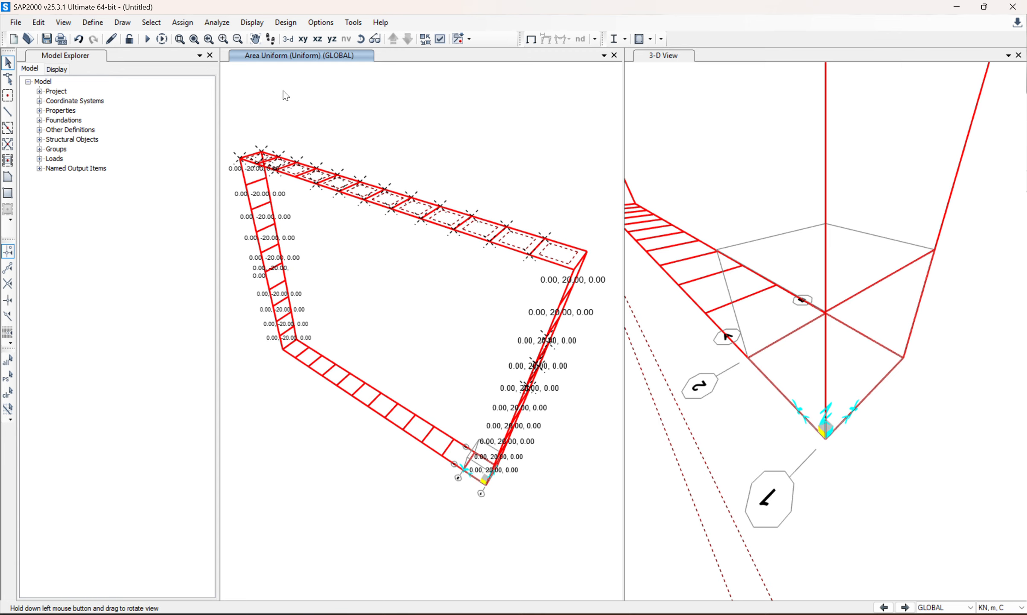
Step: Assign a uniform area load of -40 kN/m² in the global Z direction, pattern Uniform, to the selected roof panels
{"action": "left_click", "coordinate": [208, 24]}
{"action": "mouse_move", "coordinate": [188, 24]}
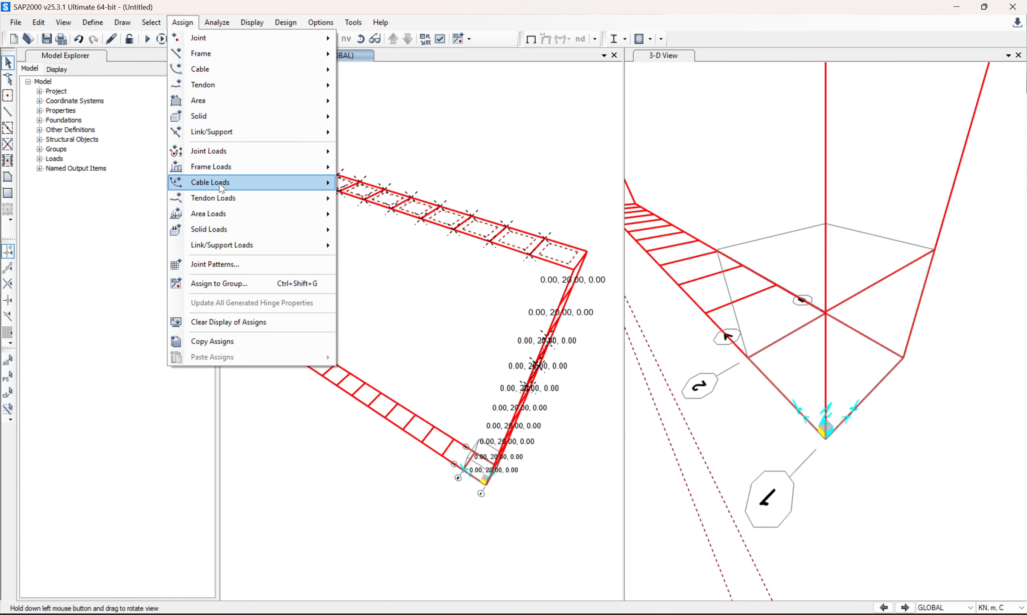
{"action": "mouse_move", "coordinate": [234, 217]}
{"action": "left_click", "coordinate": [376, 231]}
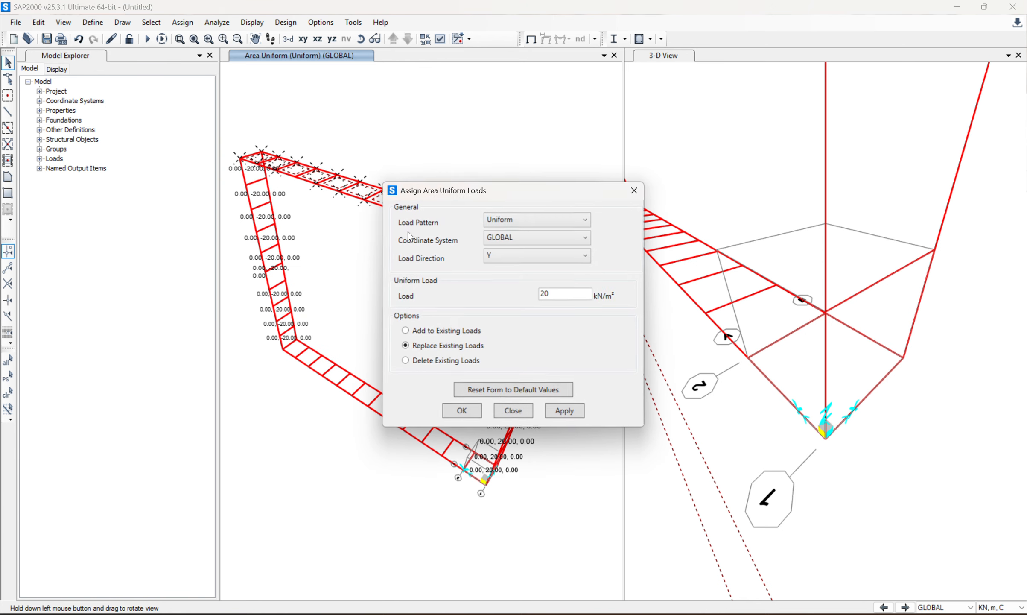
{"action": "left_click", "coordinate": [527, 256]}
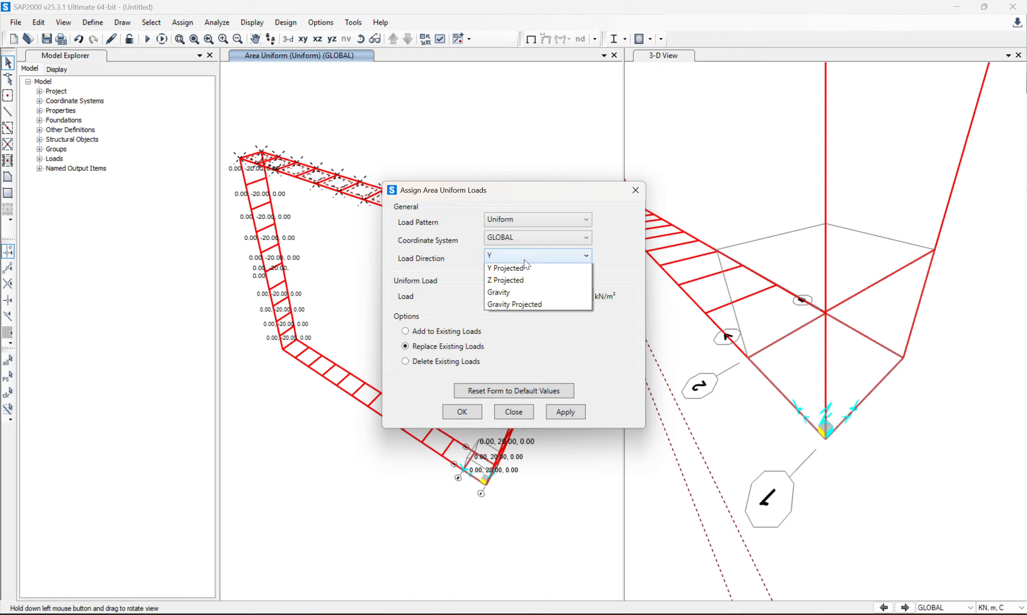
{"action": "left_click", "coordinate": [527, 299]}
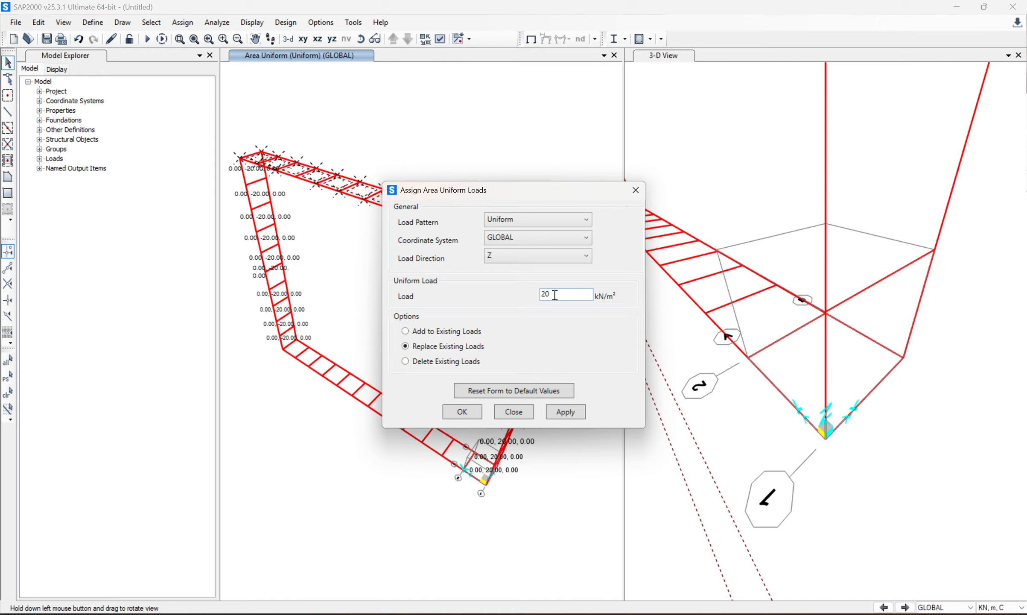
{"action": "left_click_drag", "start_coordinate": [555, 294], "coordinate": [526, 300]}
{"action": "type", "text": "40"}
{"action": "left_click", "coordinate": [542, 293]}
{"action": "left_click", "coordinate": [474, 408]}
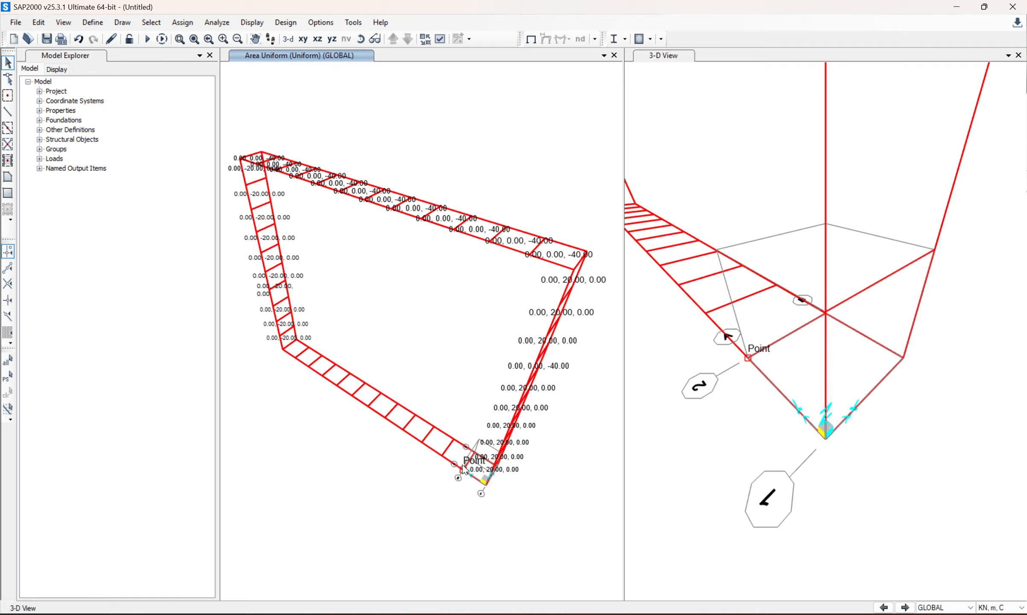
Step: Replicate the entire one-panel-wide frame strip linearly along X with dy 0 and dz 0, producing a floor grid twelve panels wide
{"action": "scroll", "coordinate": [420, 321], "scroll_direction": "down", "scroll_amount": 3}
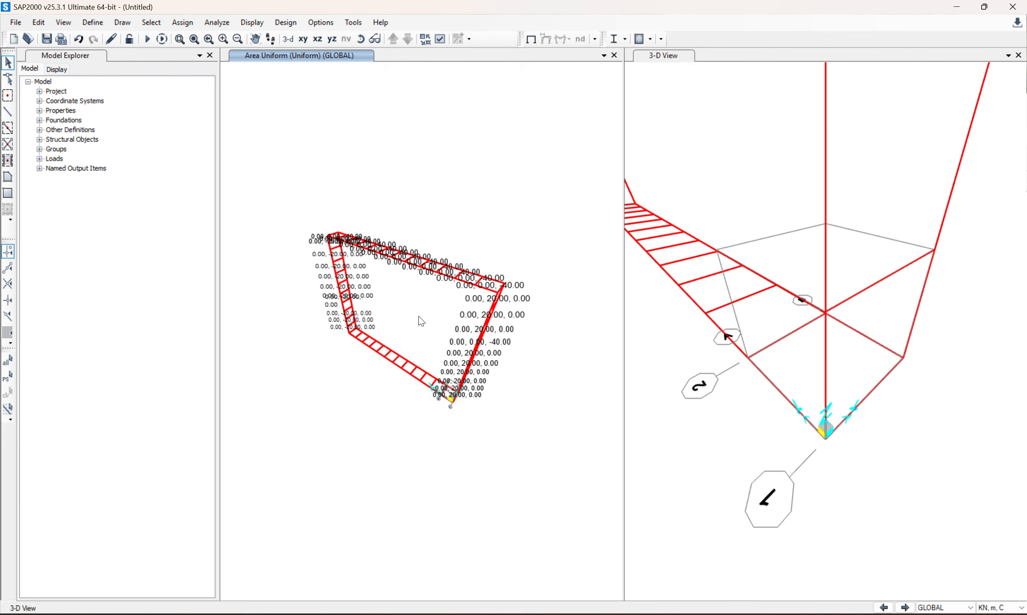
{"action": "mouse_move", "coordinate": [300, 207]}
{"action": "left_mouse_down"}
{"action": "mouse_move", "coordinate": [356, 256]}
{"action": "mouse_move", "coordinate": [408, 395]}
{"action": "mouse_move", "coordinate": [532, 422]}
{"action": "left_mouse_up"}
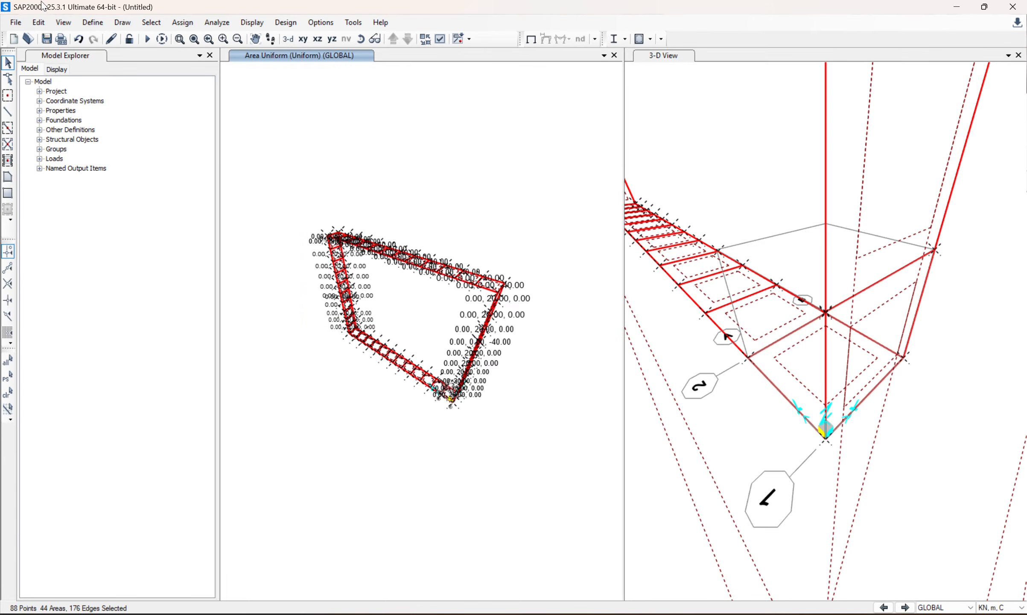
{"action": "left_click", "coordinate": [45, 23]}
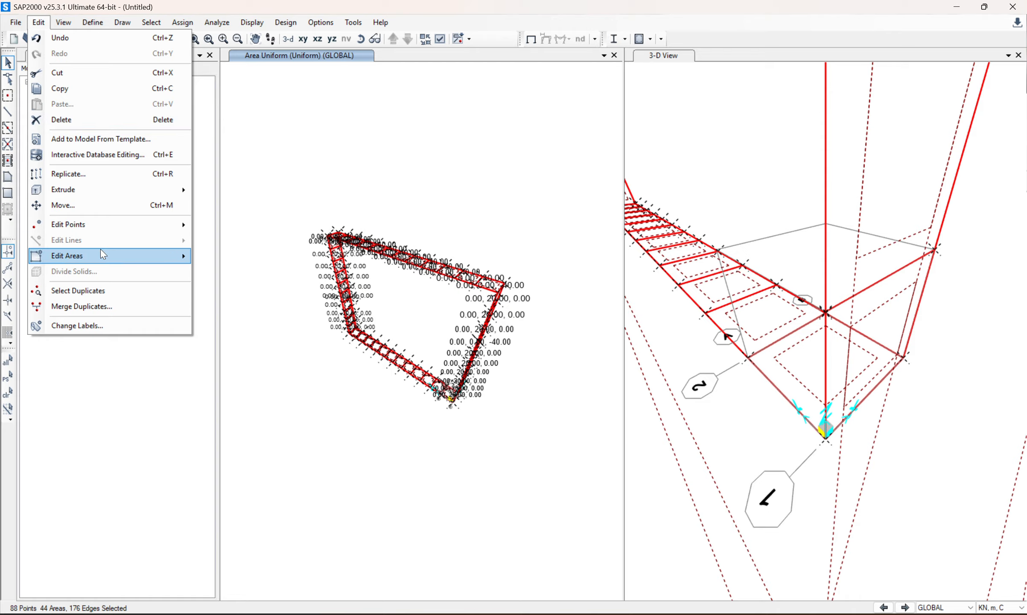
{"action": "left_click", "coordinate": [107, 175]}
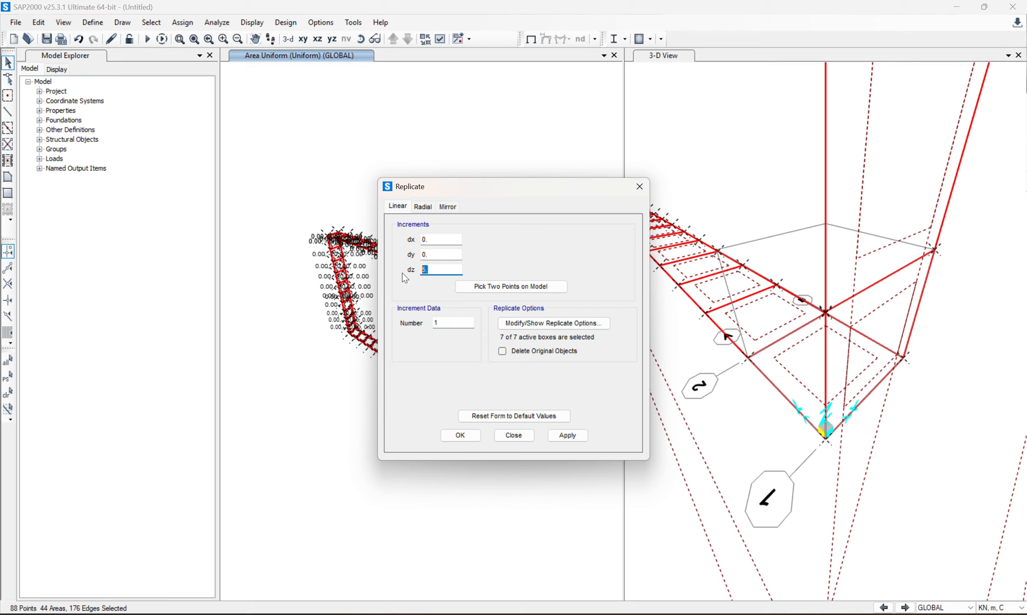
{"action": "type", "text": "0"}
{"action": "left_click", "coordinate": [438, 242]}
{"action": "left_click", "coordinate": [450, 326]}
{"action": "left_click", "coordinate": [468, 436]}
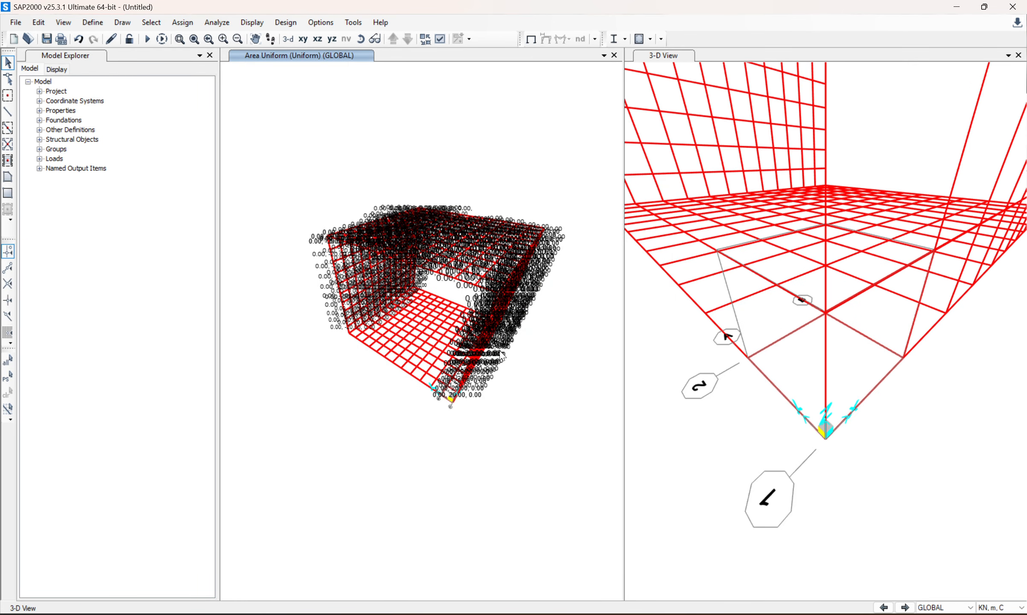
Step: Show the X-Y plane at Z = 0 and select all interior floor joints, leaving out the perimeter joints
{"action": "scroll", "coordinate": [488, 362], "scroll_direction": "up", "scroll_amount": 2}
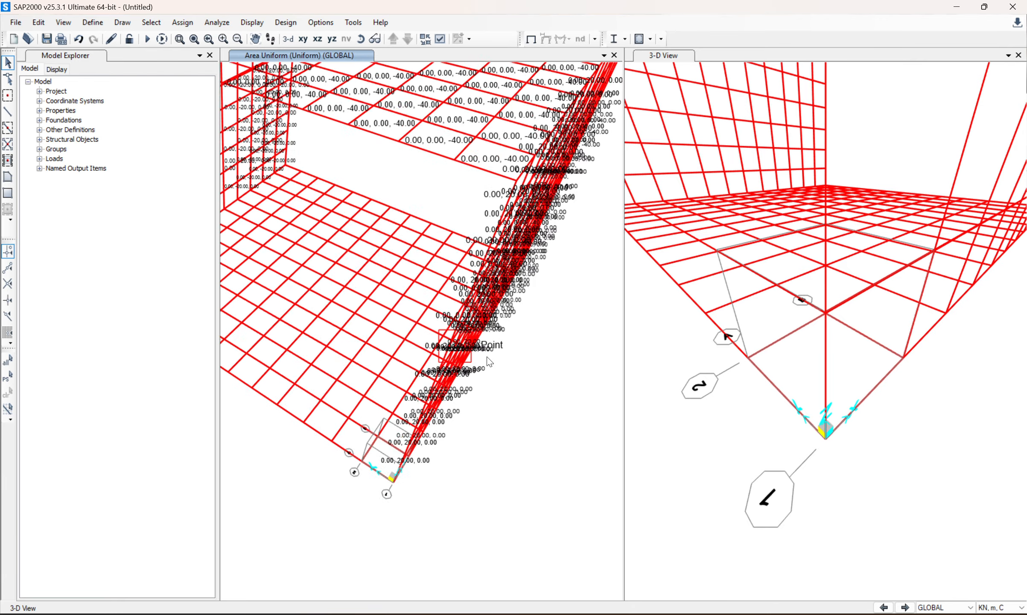
{"action": "left_click", "coordinate": [288, 39]}
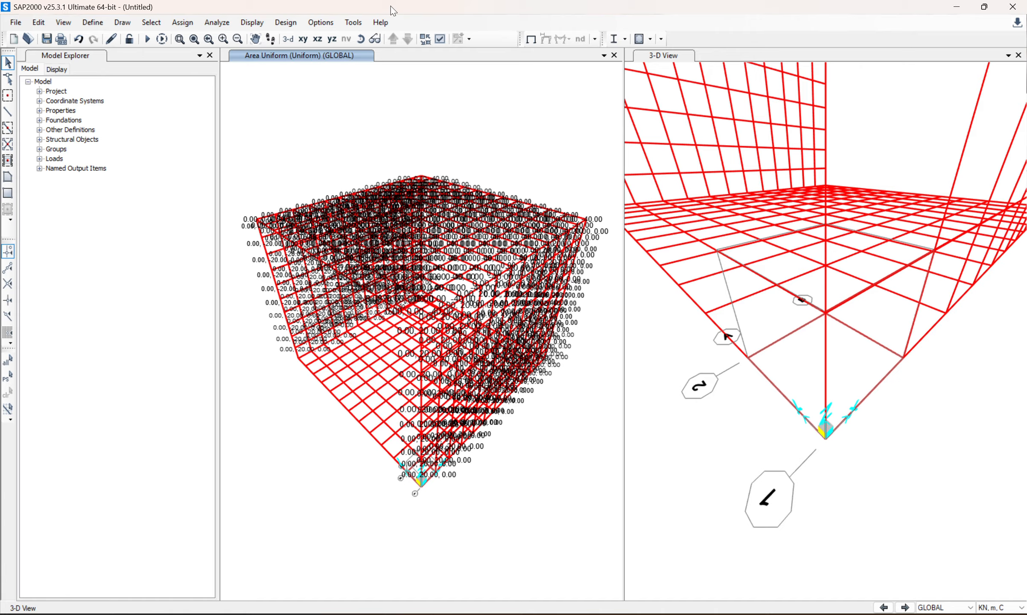
{"action": "left_click", "coordinate": [361, 39]}
{"action": "left_click_drag", "start_coordinate": [532, 285], "coordinate": [158, 286]}
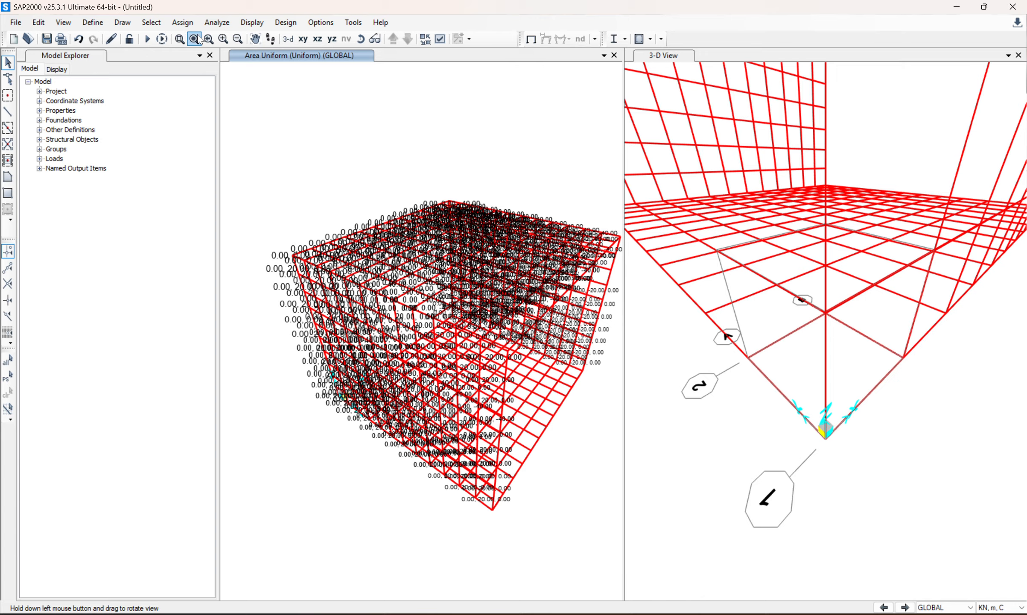
{"action": "left_click", "coordinate": [304, 40]}
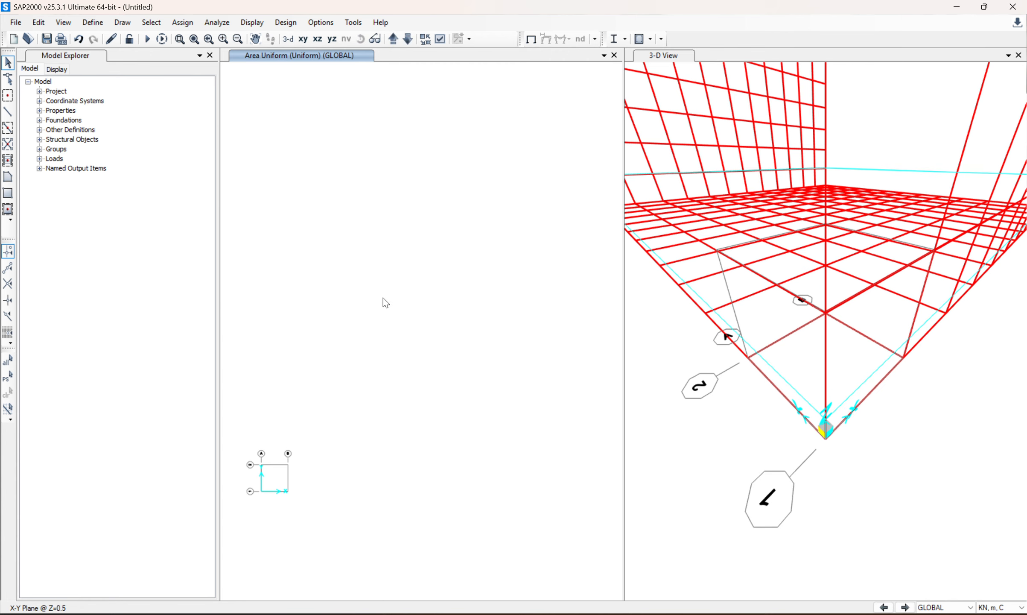
{"action": "left_click", "coordinate": [392, 43]}
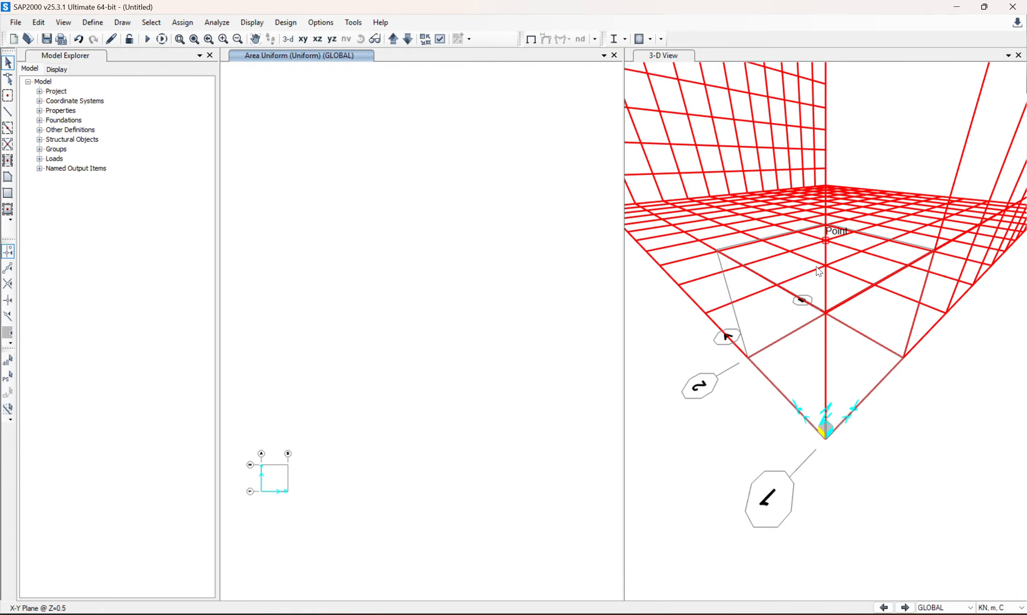
{"action": "left_click", "coordinate": [392, 39]}
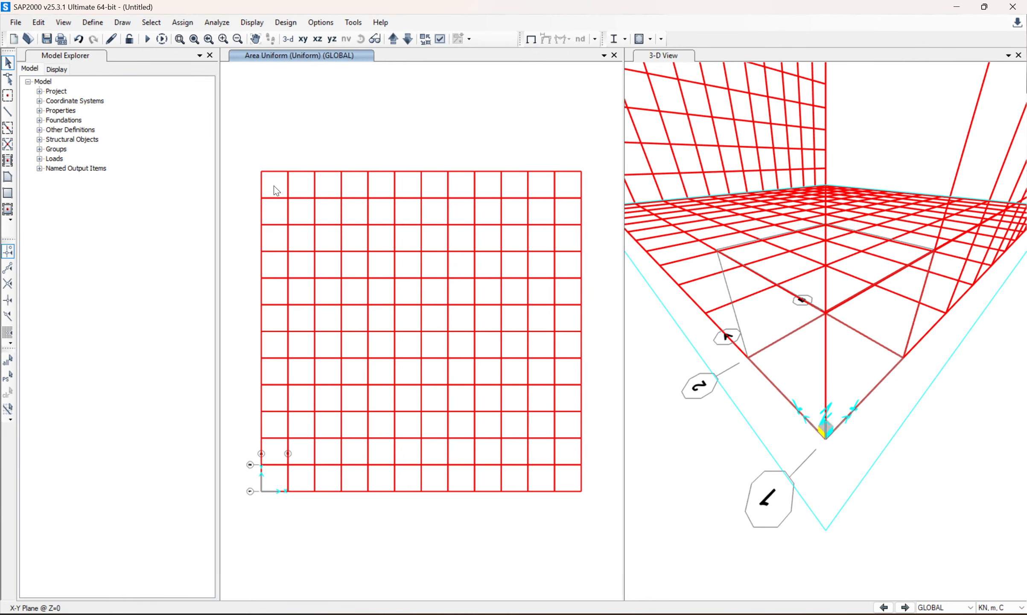
{"action": "left_click_drag", "start_coordinate": [273, 185], "coordinate": [573, 477]}
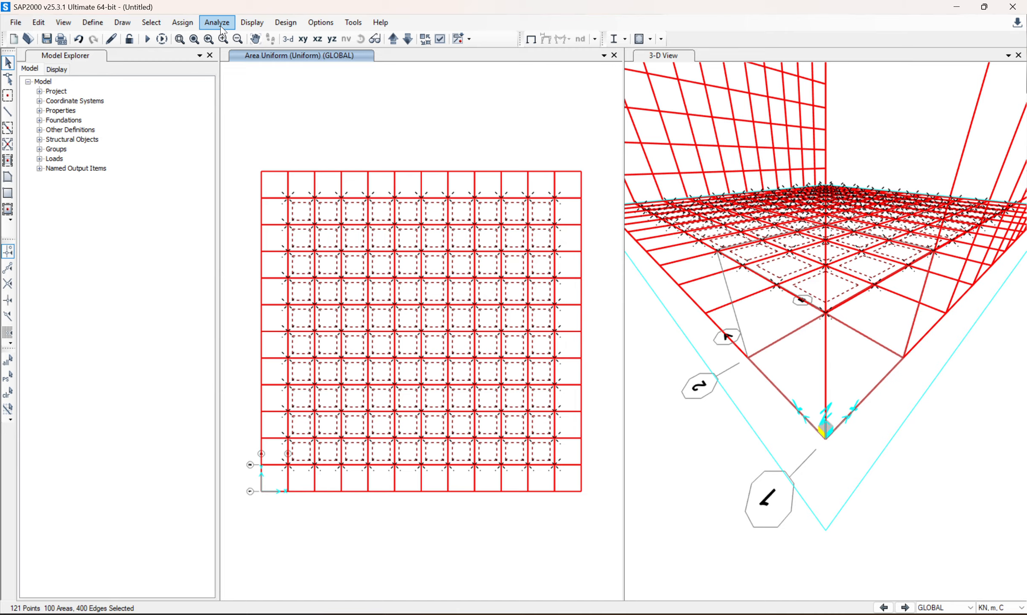
Step: Assign simple joint springs to the selected interior joints in the GLOBAL direction, with Translation Global Z stiffness 2000 kN/m
{"action": "left_click", "coordinate": [184, 23]}
{"action": "mouse_move", "coordinate": [199, 53]}
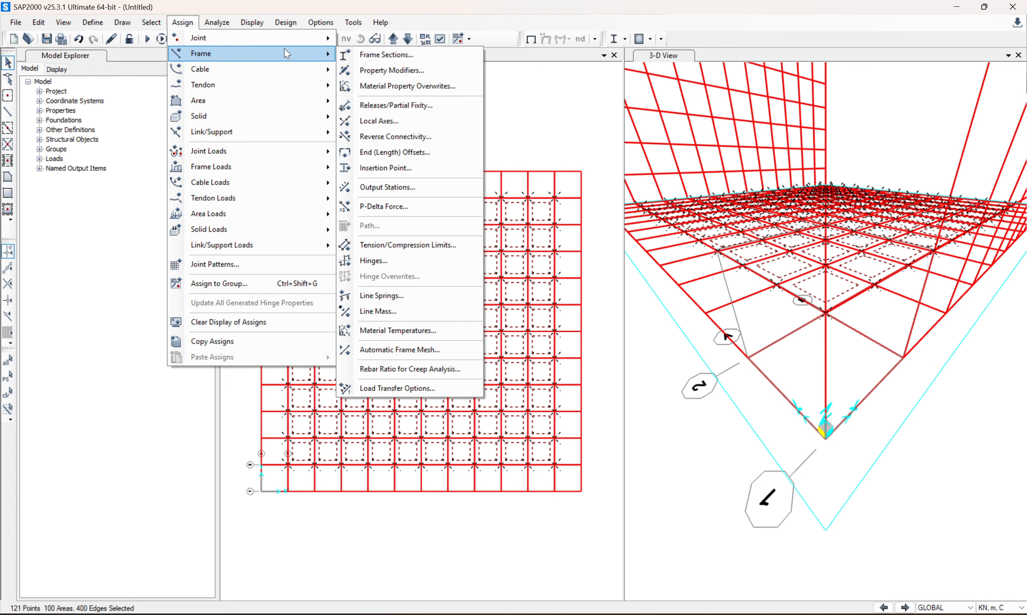
{"action": "mouse_move", "coordinate": [292, 37]}
{"action": "left_click", "coordinate": [383, 71]}
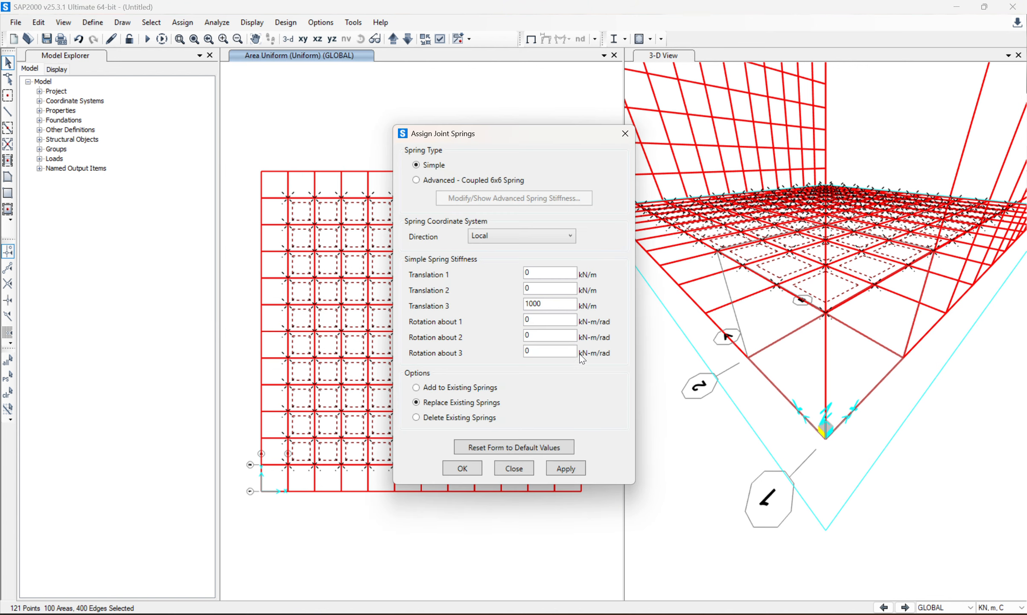
{"action": "left_click_drag", "start_coordinate": [562, 306], "coordinate": [518, 306]}
{"action": "type", "text": "2000"}
{"action": "left_click", "coordinate": [571, 237]}
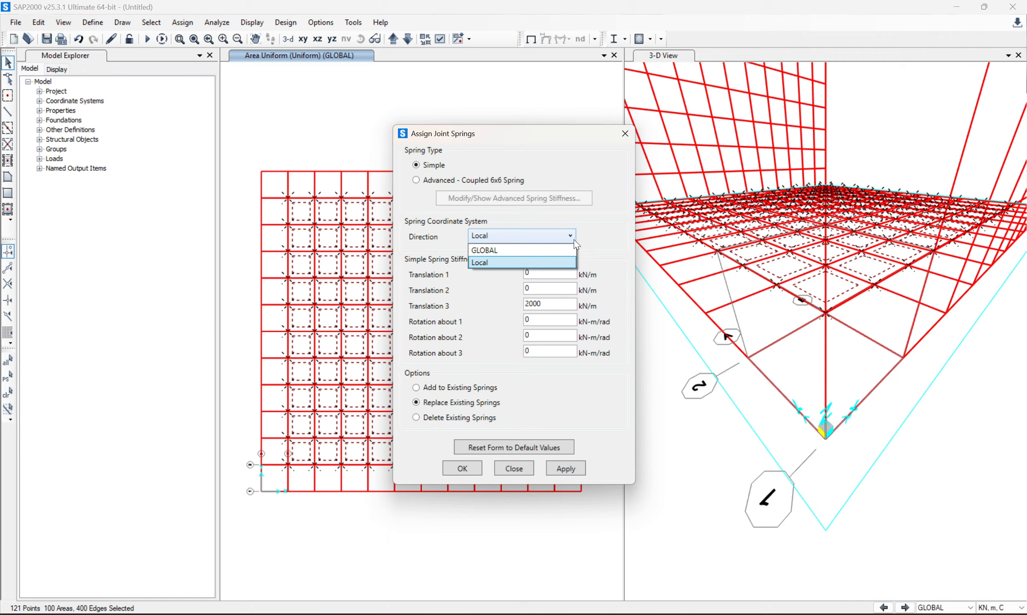
{"action": "left_click", "coordinate": [450, 23]}
{"action": "left_click", "coordinate": [520, 235]}
{"action": "left_click", "coordinate": [520, 248]}
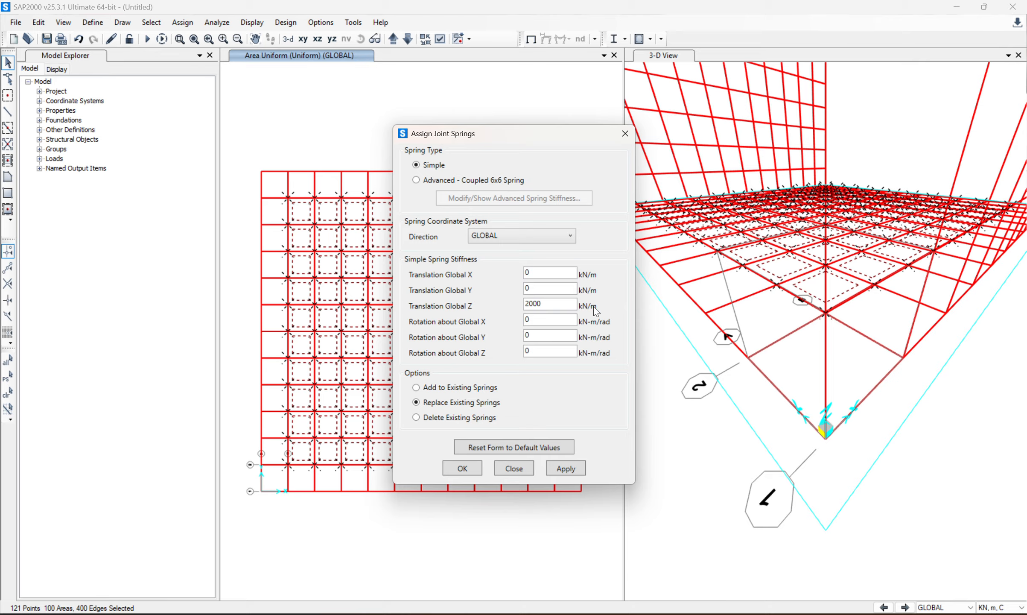
{"action": "left_click", "coordinate": [469, 471]}
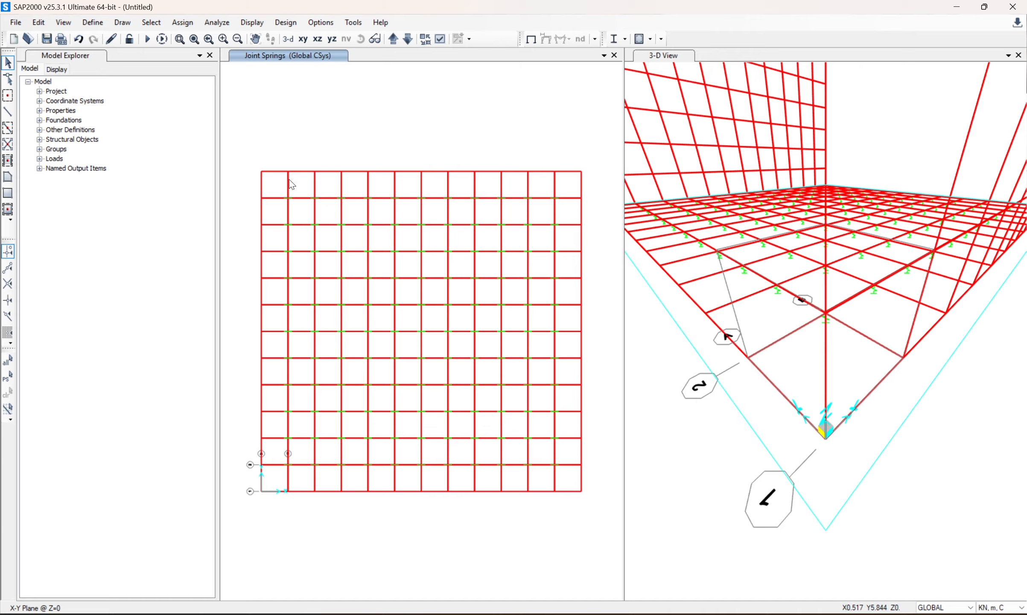
Step: Select the joints along all four edges of the floor grid, excluding the four corner joints
{"action": "left_click_drag", "start_coordinate": [276, 159], "coordinate": [566, 187]}
{"action": "left_click_drag", "start_coordinate": [592, 364], "coordinate": [605, 472]}
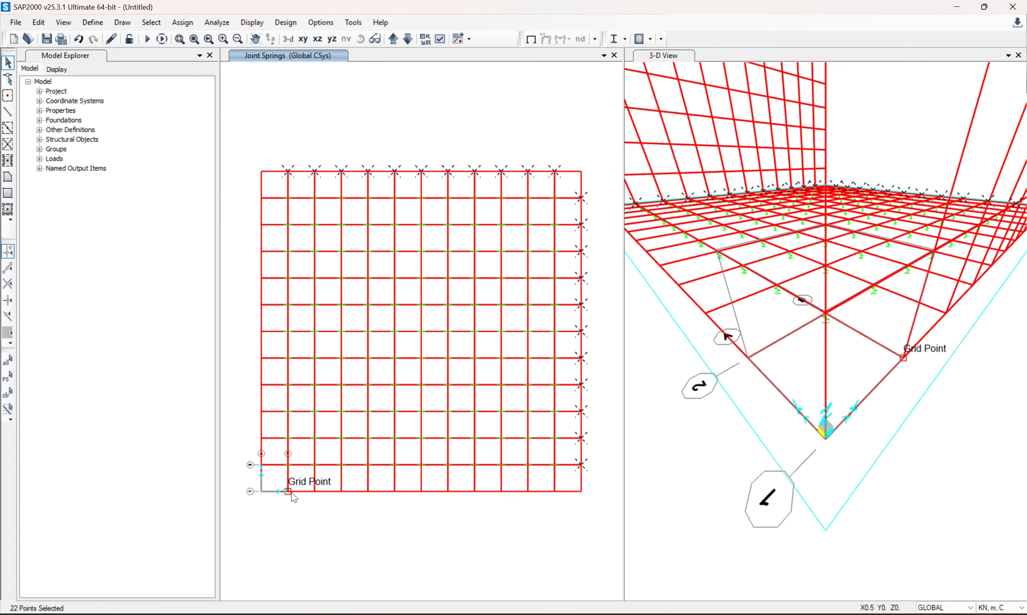
{"action": "left_click_drag", "start_coordinate": [271, 485], "coordinate": [568, 507]}
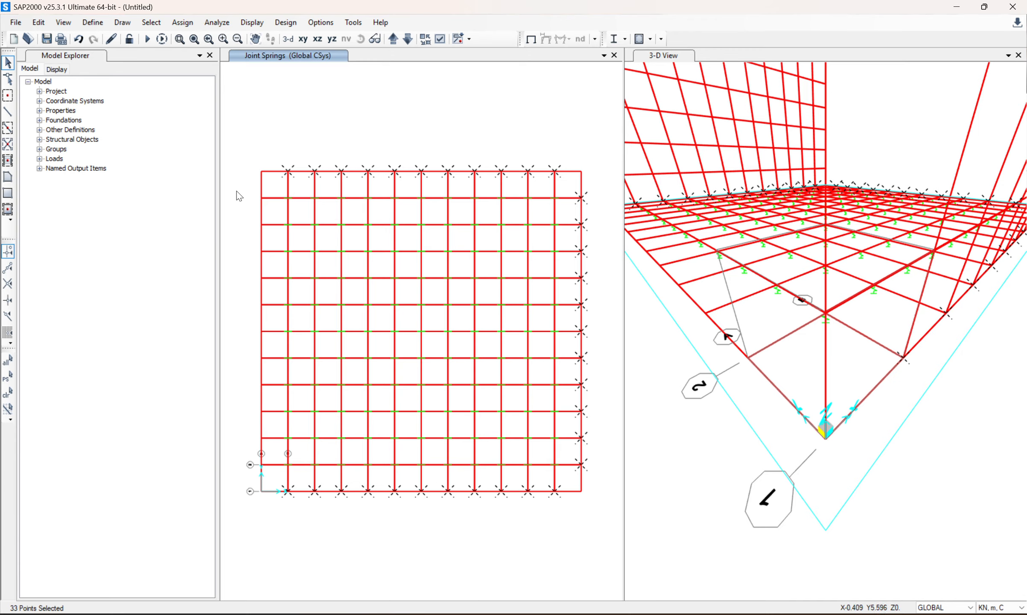
{"action": "left_click_drag", "start_coordinate": [246, 186], "coordinate": [273, 477]}
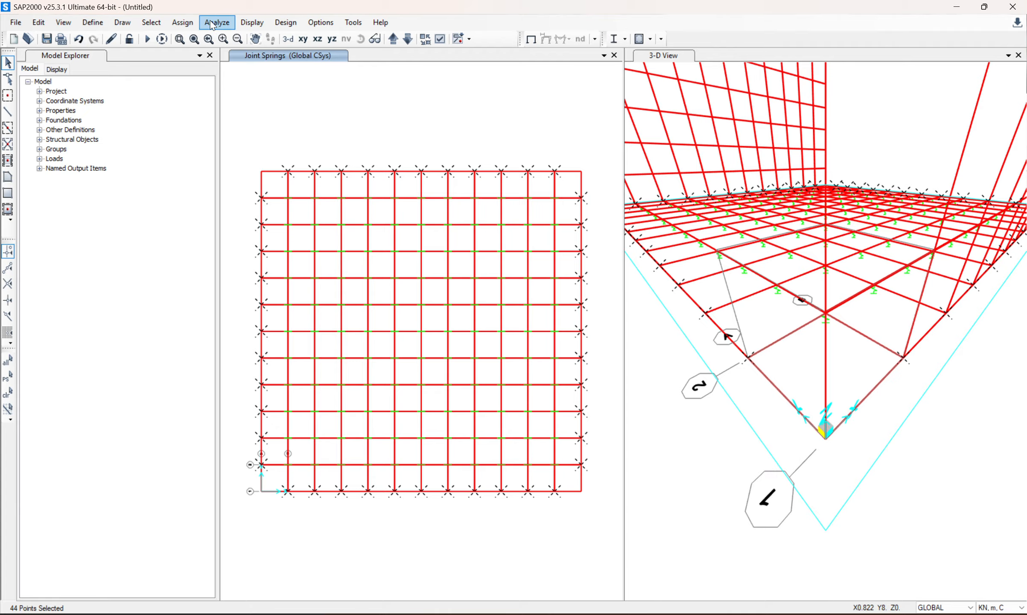
Step: Assign GLOBAL joint springs with Translation Global Z stiffness 1000 kN/m to the selected edge joints
{"action": "left_click", "coordinate": [182, 22]}
{"action": "mouse_move", "coordinate": [227, 52]}
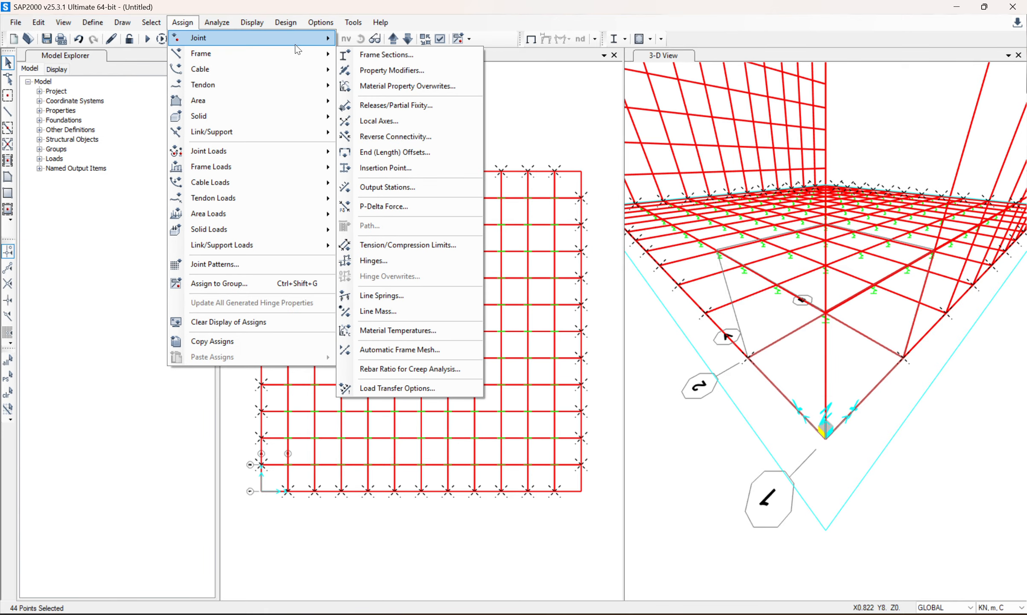
{"action": "mouse_move", "coordinate": [297, 41]}
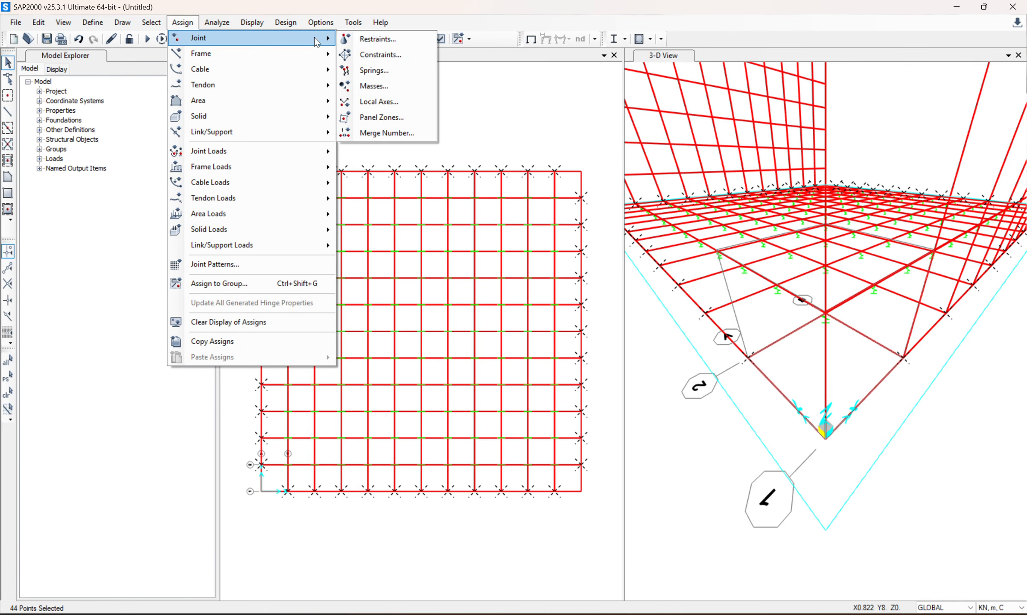
{"action": "left_click", "coordinate": [379, 74]}
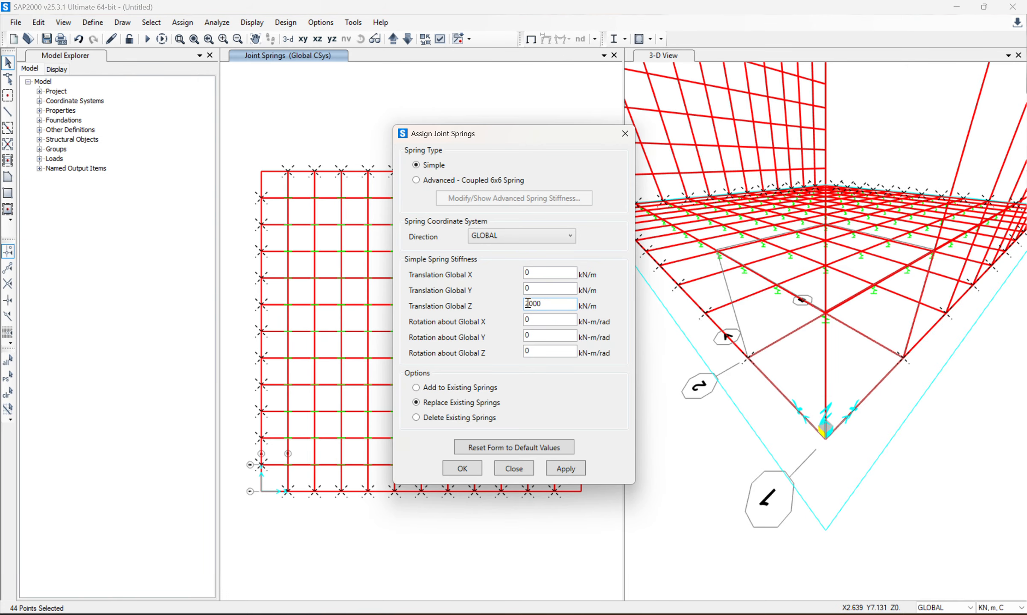
{"action": "mouse_move", "coordinate": [541, 303]}
{"action": "left_mouse_down"}
{"action": "mouse_move", "coordinate": [527, 313]}
{"action": "mouse_move", "coordinate": [526, 304]}
{"action": "left_mouse_up"}
{"action": "left_click", "coordinate": [527, 304]}
{"action": "left_click", "coordinate": [479, 469]}
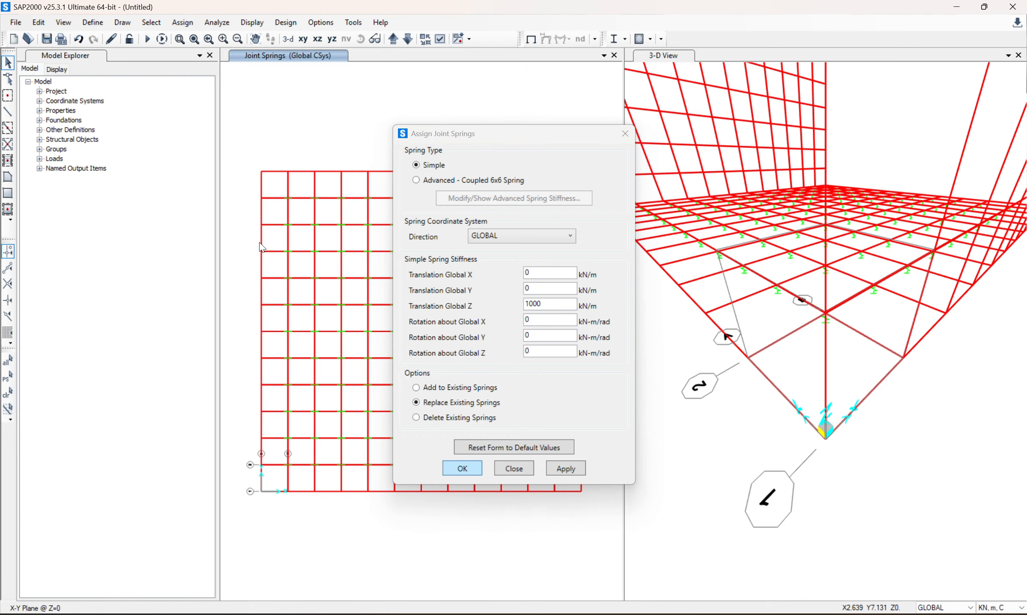
Step: Select the four corner joints of the floor grid
{"action": "left_click", "coordinate": [262, 171]}
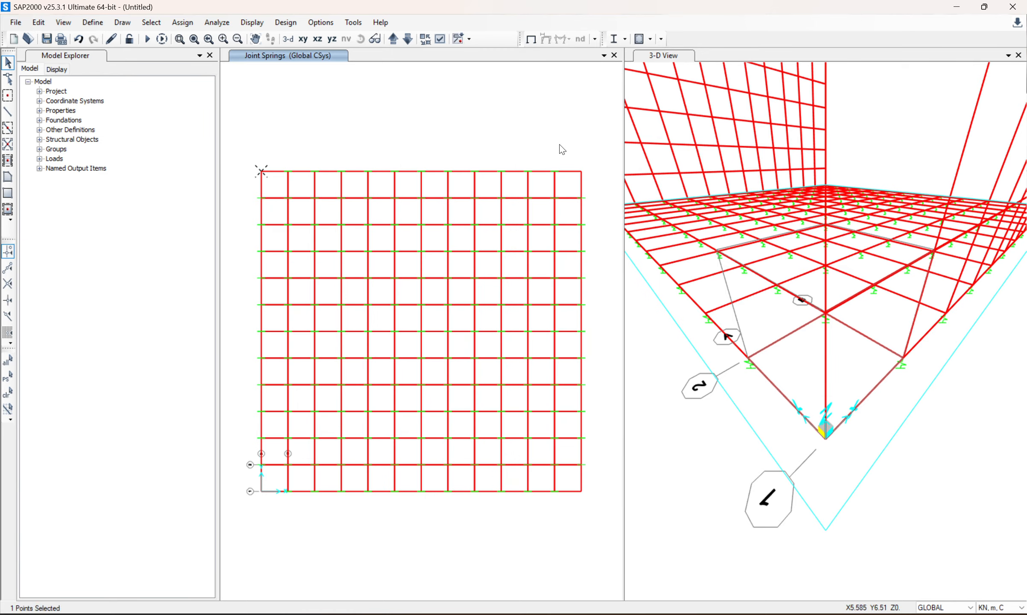
{"action": "left_click", "coordinate": [581, 171]}
{"action": "left_click", "coordinate": [581, 490]}
{"action": "left_click", "coordinate": [261, 491]}
Step: Assign GLOBAL joint springs with Translation Global Z stiffness 500 kN/m to the selected corner joints
{"action": "left_click", "coordinate": [183, 23]}
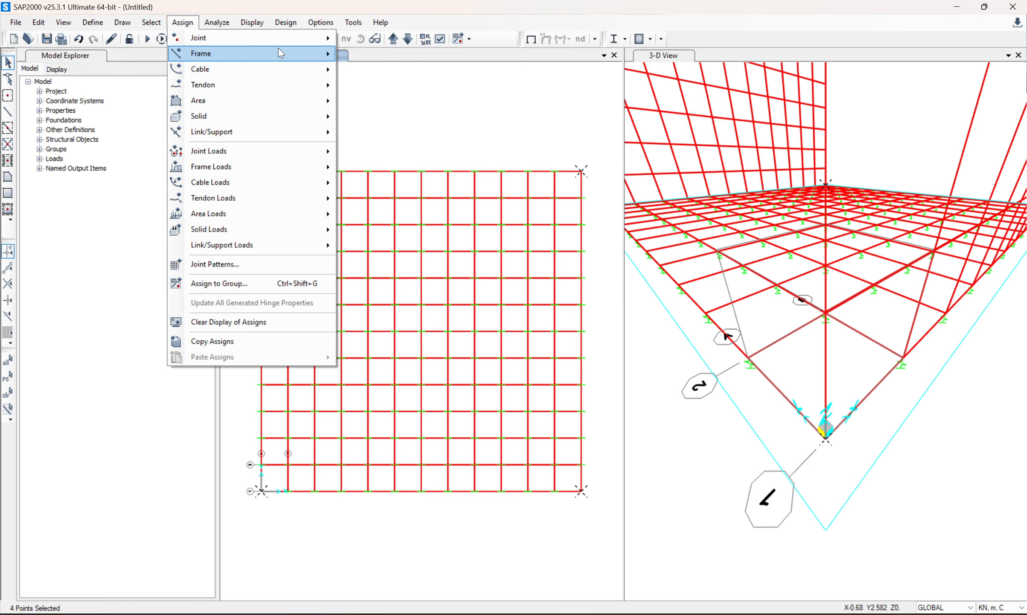
{"action": "mouse_move", "coordinate": [286, 37]}
{"action": "left_click", "coordinate": [387, 71]}
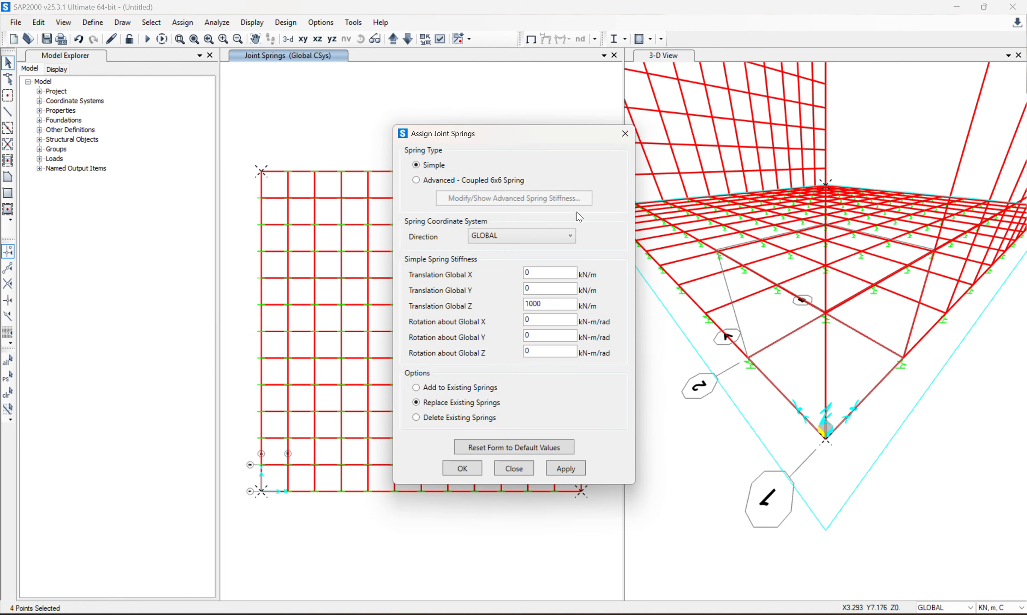
{"action": "double_click", "coordinate": [533, 304]}
{"action": "type", "text": "500"}
{"action": "left_click", "coordinate": [473, 470]}
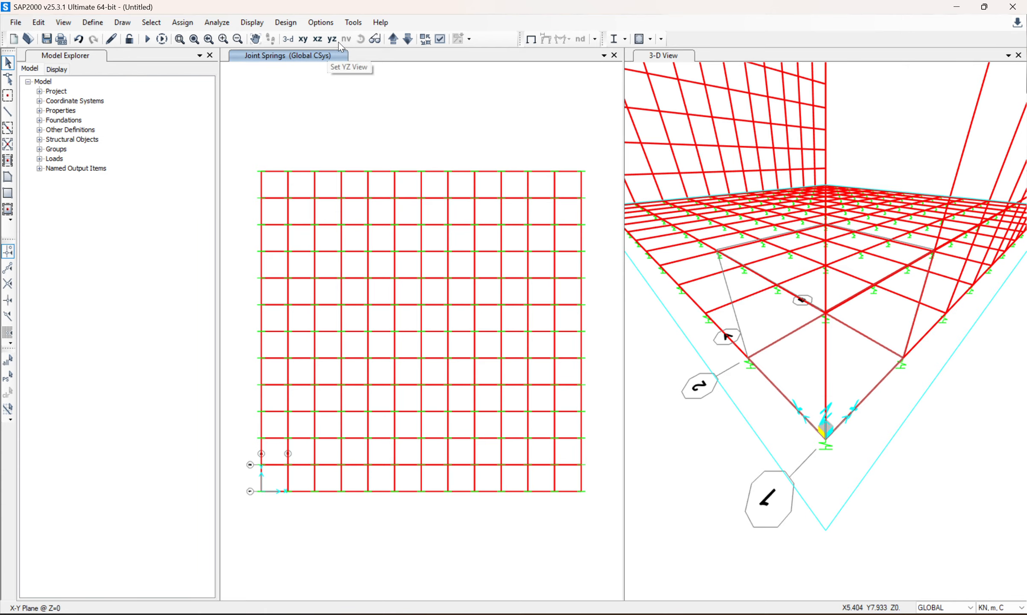
Step: In the 3-D view, select the two floor corner joints at the base of the side wall farthest along Y
{"action": "left_click", "coordinate": [288, 43]}
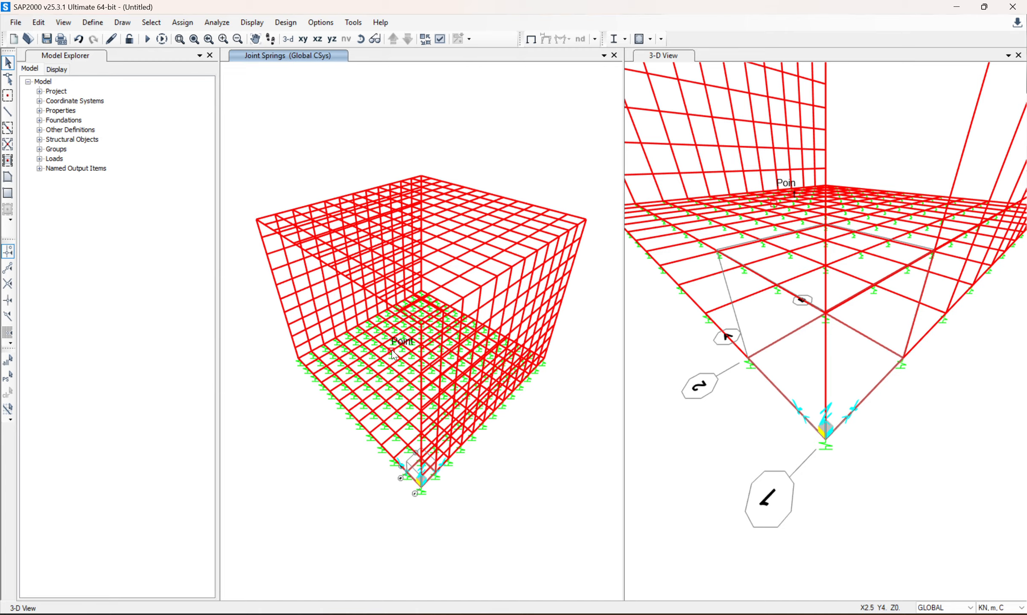
{"action": "left_click", "coordinate": [297, 358]}
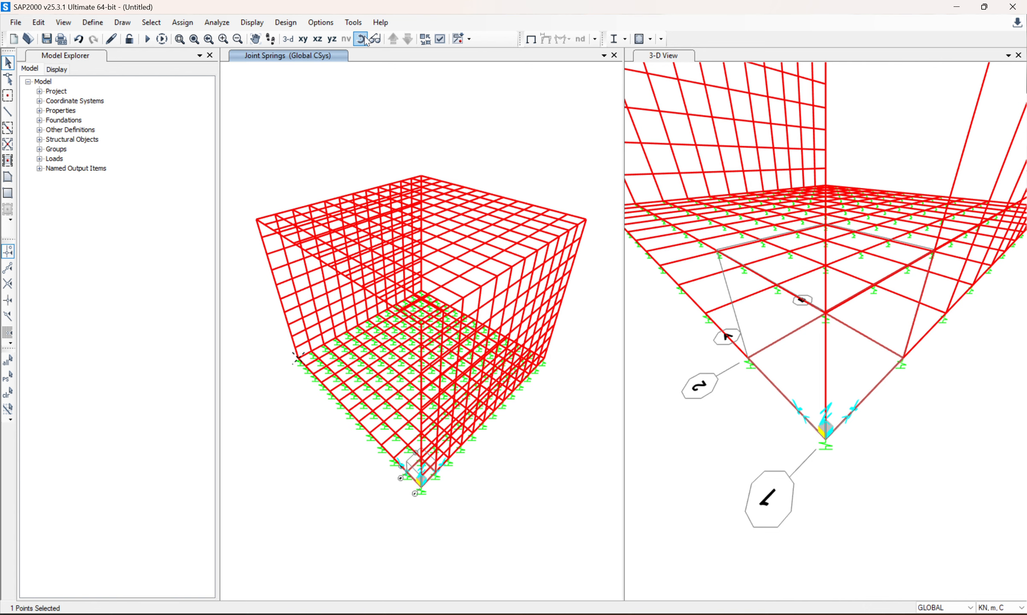
{"action": "left_click", "coordinate": [365, 40]}
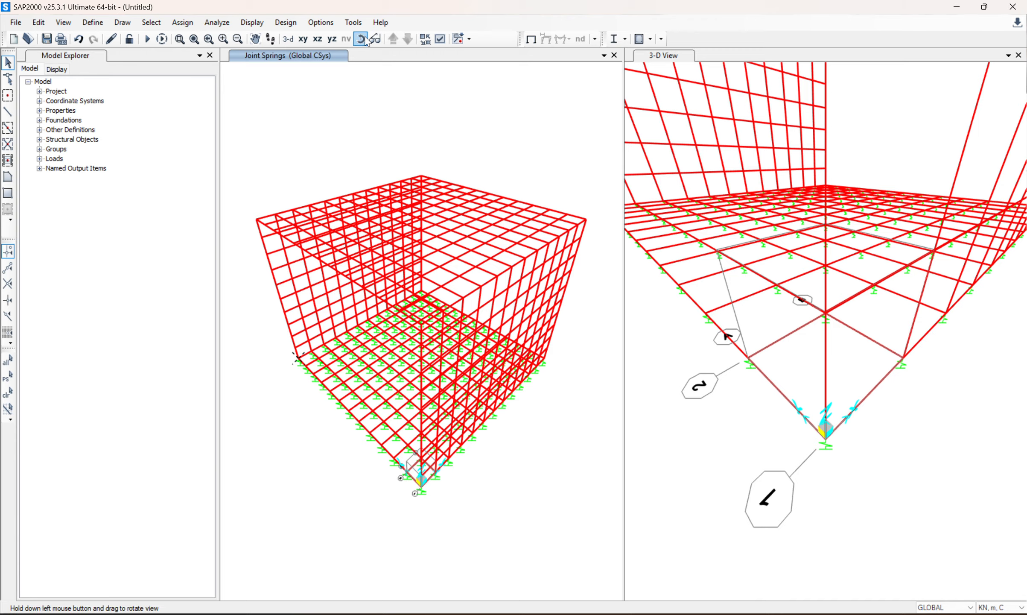
{"action": "left_click_drag", "start_coordinate": [328, 458], "coordinate": [483, 321]}
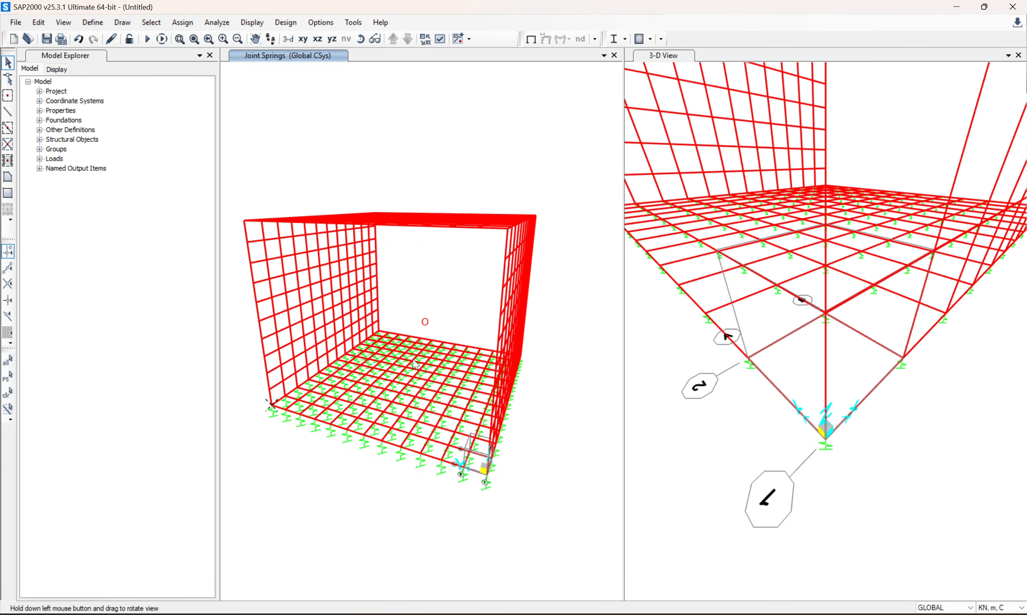
{"action": "left_click", "coordinate": [379, 328]}
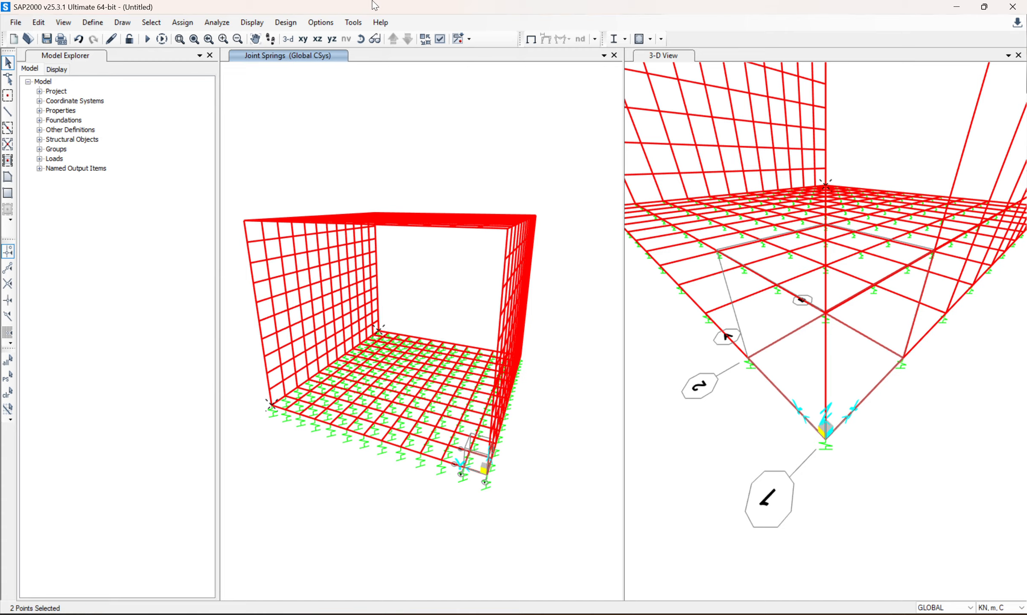
Step: Assign joint restraints in Translation 1 and Translation 2 only to the two selected corner joints
{"action": "left_click", "coordinate": [182, 23]}
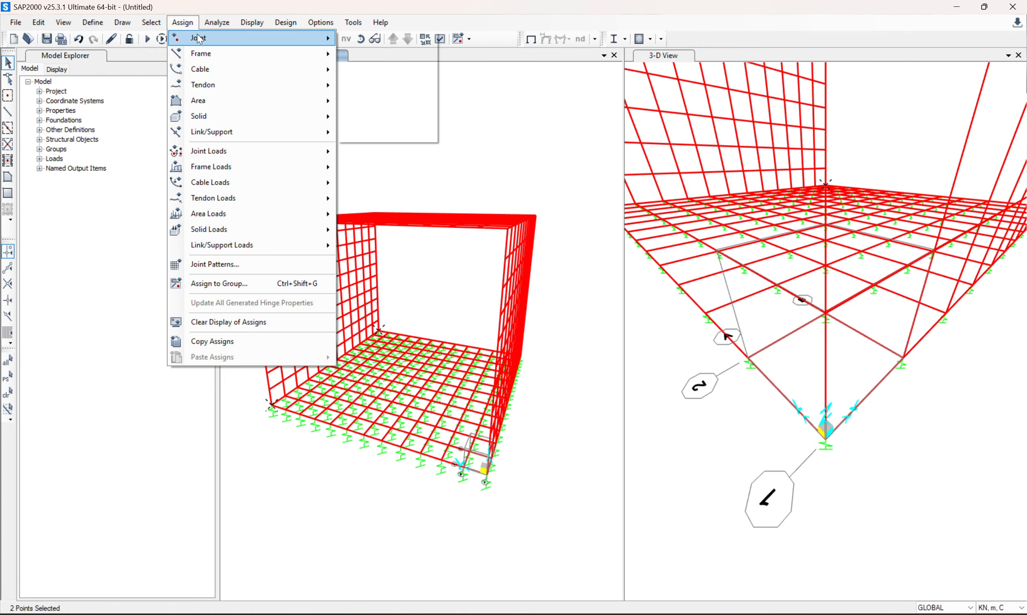
{"action": "mouse_move", "coordinate": [205, 37]}
{"action": "left_click", "coordinate": [346, 46]}
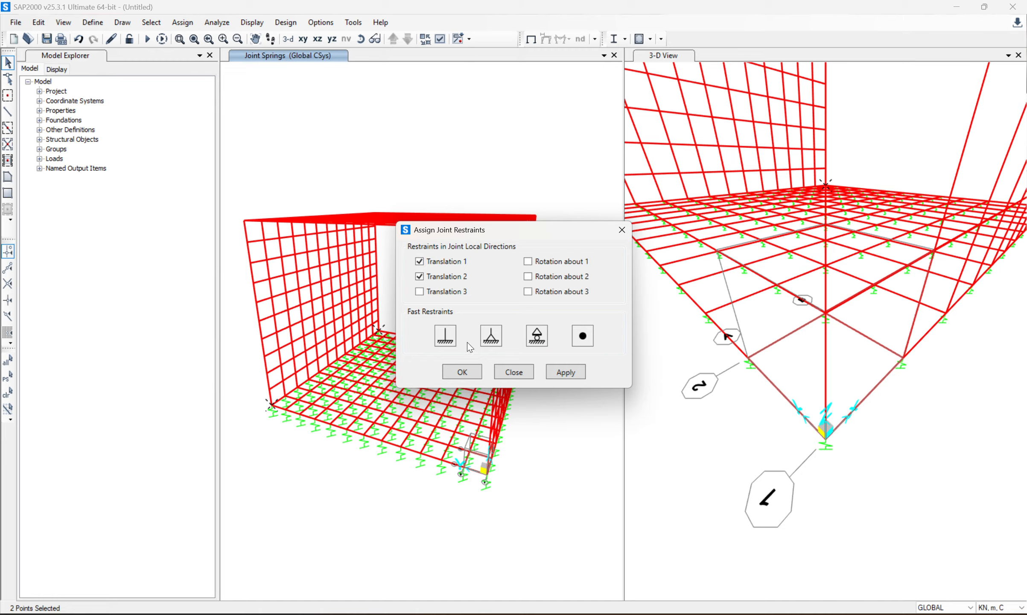
{"action": "left_click", "coordinate": [467, 375]}
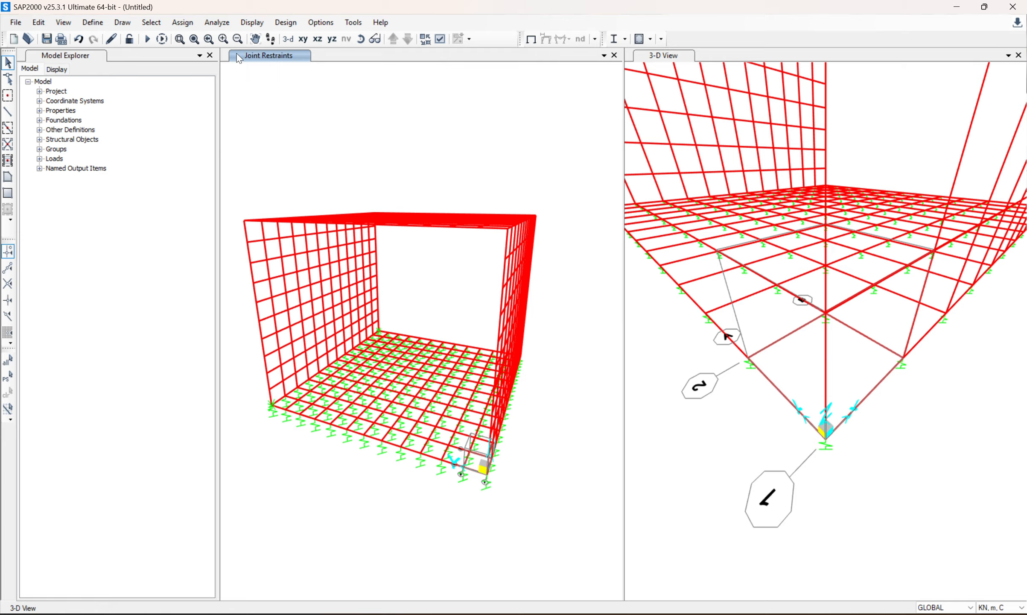
Step: Set the MODAL load case to not run in the analysis, keeping DEAD and Uniform active
{"action": "left_click", "coordinate": [219, 22]}
{"action": "left_click", "coordinate": [469, 149]}
{"action": "left_click", "coordinate": [146, 40]}
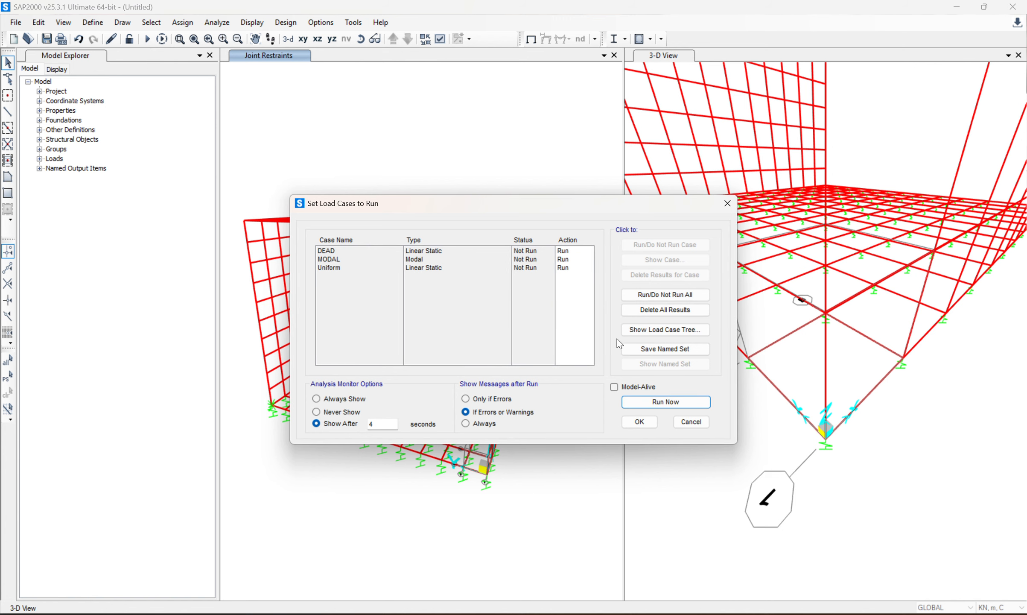
{"action": "left_click", "coordinate": [571, 259]}
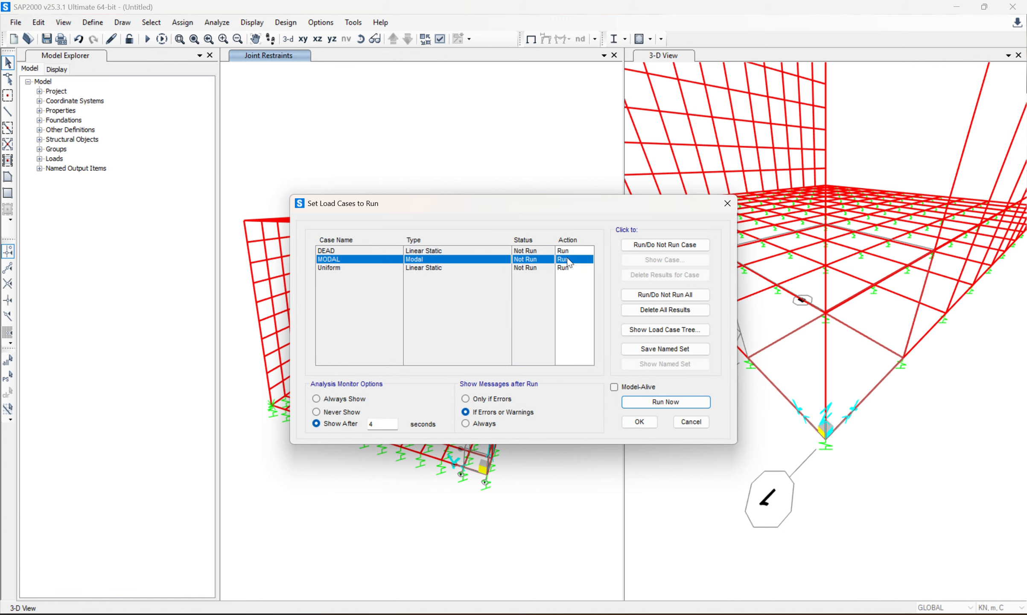
{"action": "left_click", "coordinate": [639, 247]}
Step: Run the analysis, saving the model file as BoXC1 in the Sap2000 Projects folder
{"action": "left_click", "coordinate": [671, 402]}
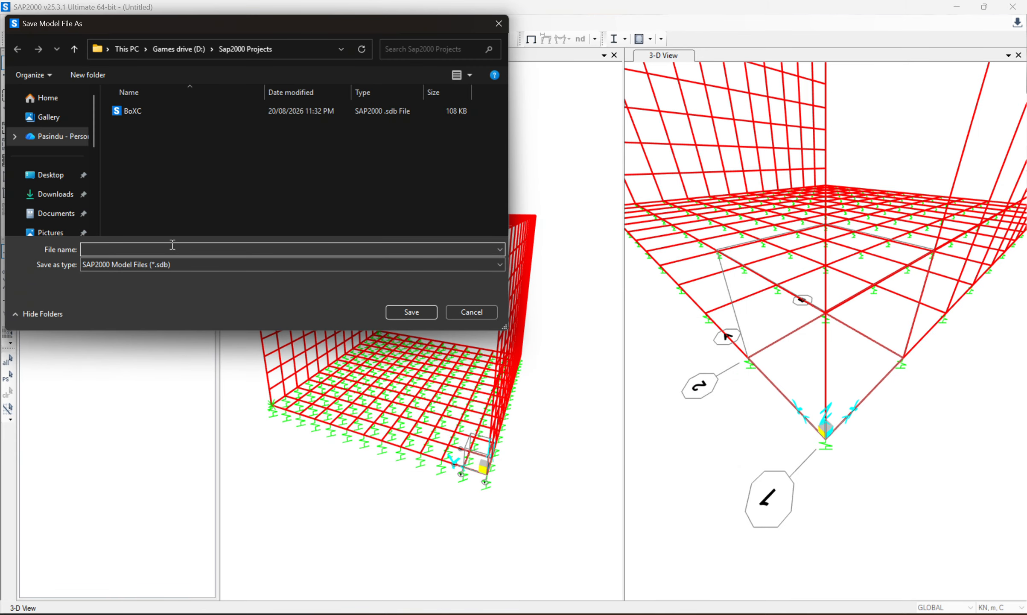
{"action": "type", "text": "BoXC1"}
{"action": "left_click", "coordinate": [407, 313]}
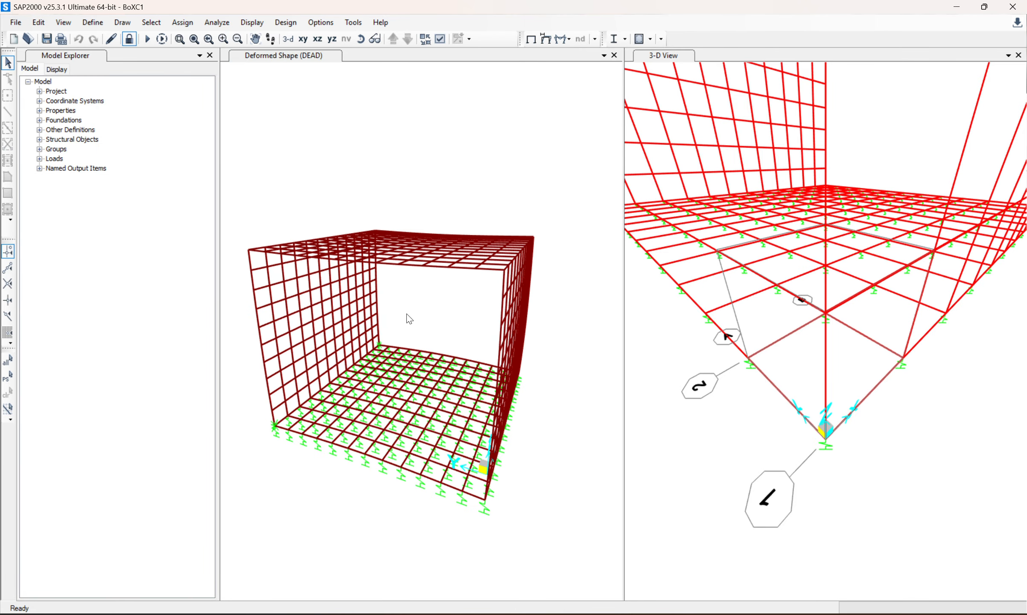